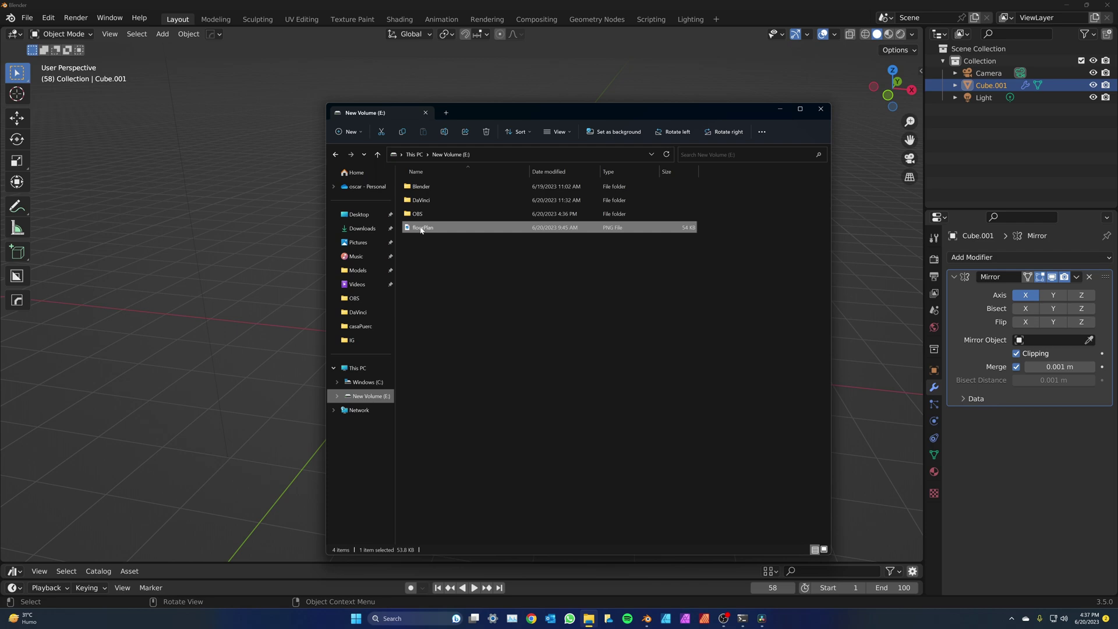
Bring the floorPlan image into the scene as a reference and set its X, Y and Z rotation to 0°.
left_click_drag(420, 230, 277, 271)
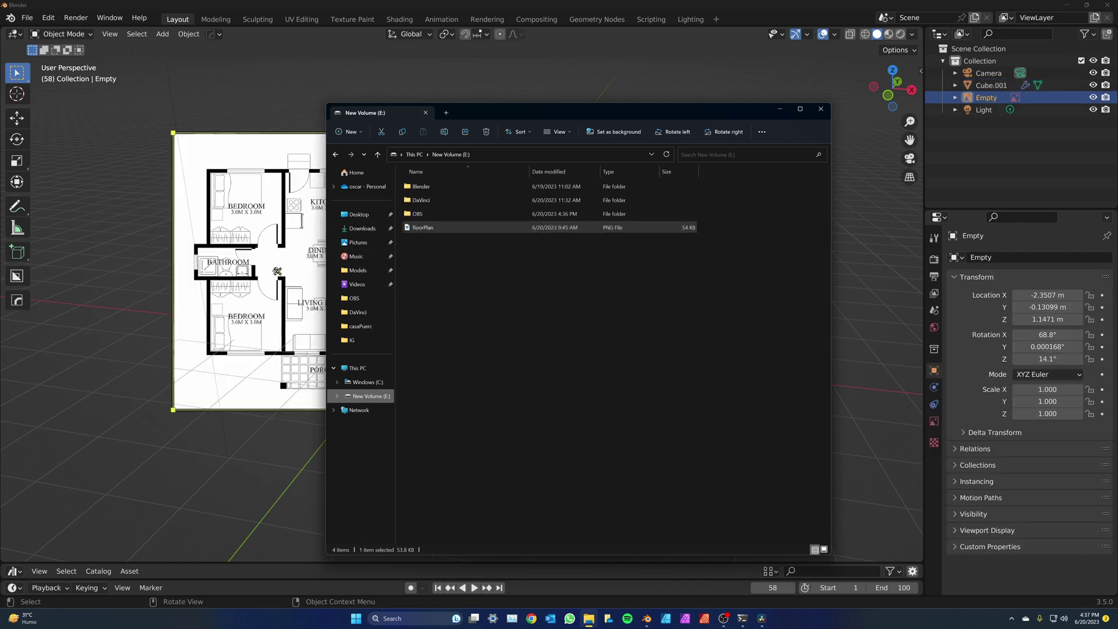
left_click(527, 22)
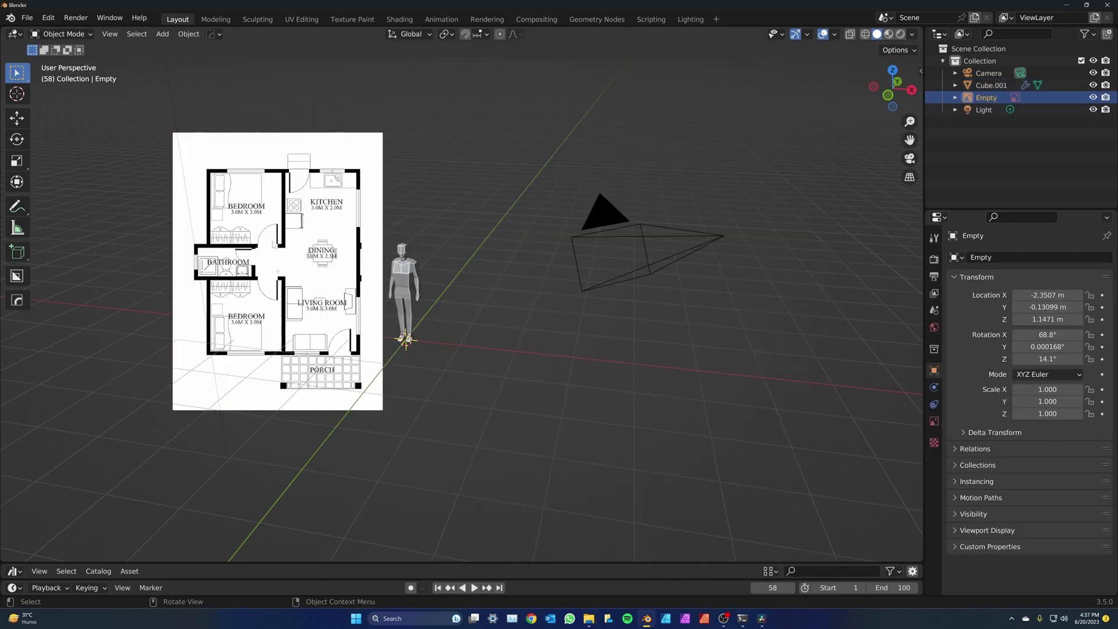
middle_click_drag(203, 326, 283, 298)
left_click(921, 71)
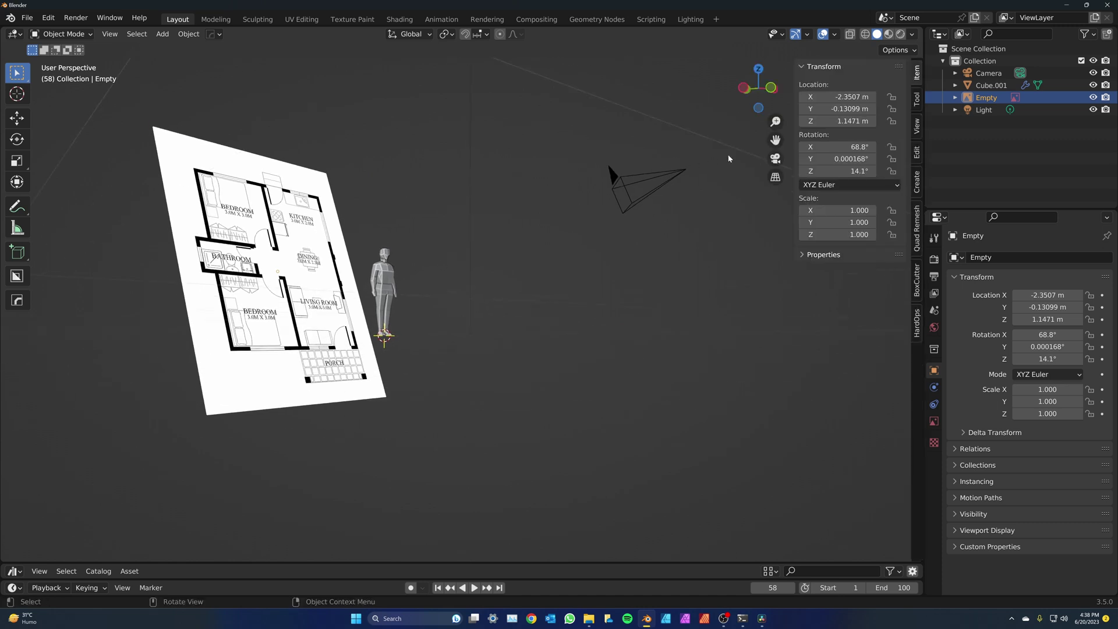
left_click_drag(848, 145, 848, 171)
type("0")
key("Return")
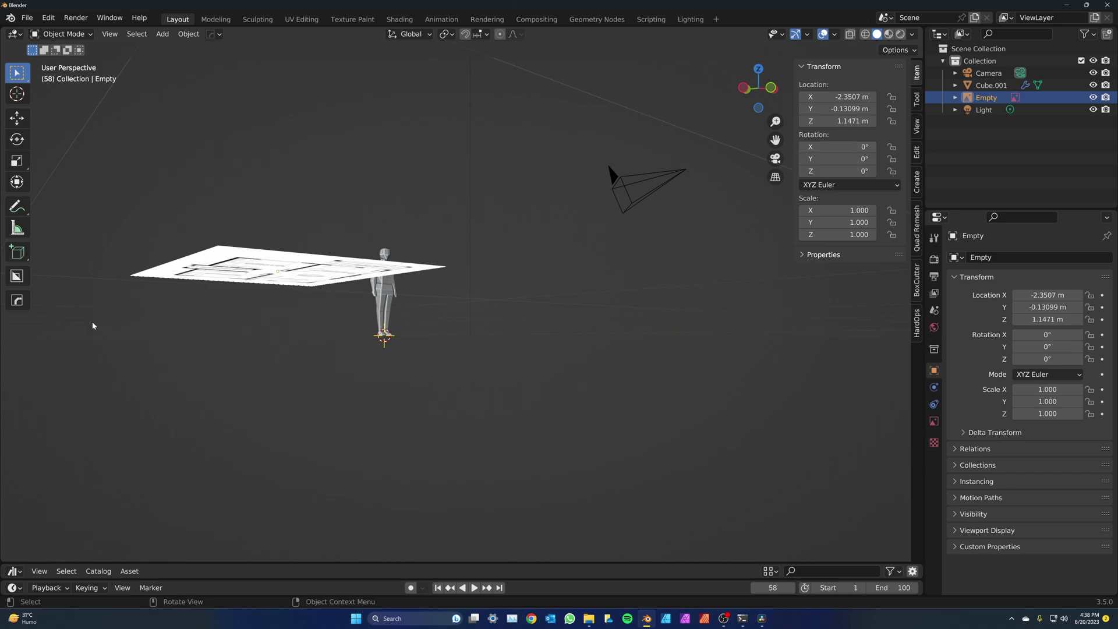
Set the floor plan reference's Z location to 0 m so it lies on the ground.
middle_click_drag(393, 309, 339, 369)
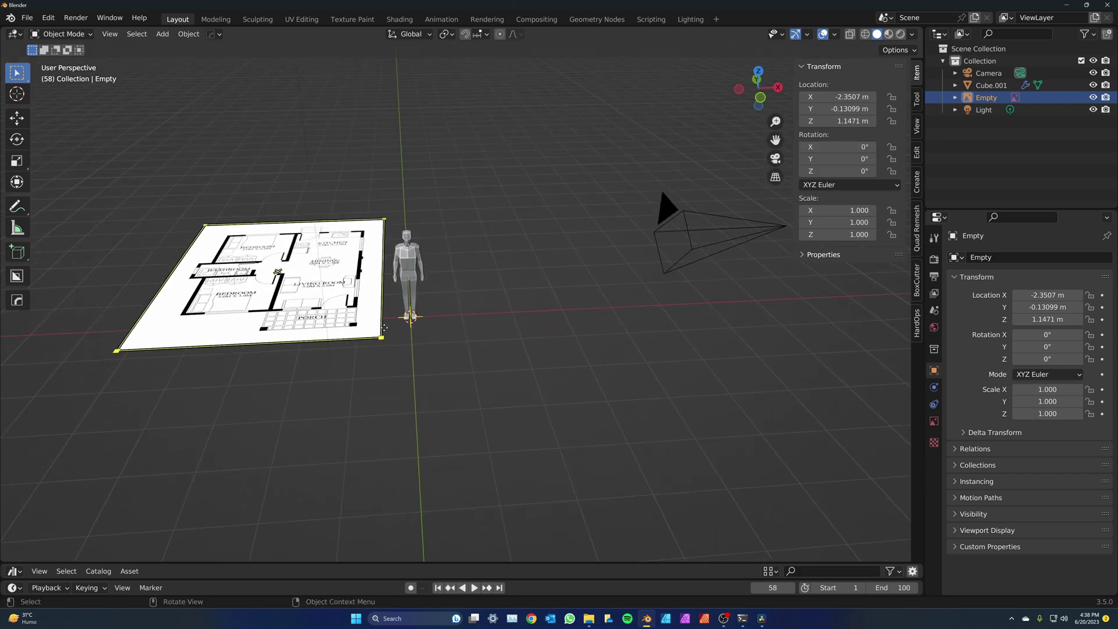
key("KP_7")
left_click(421, 313)
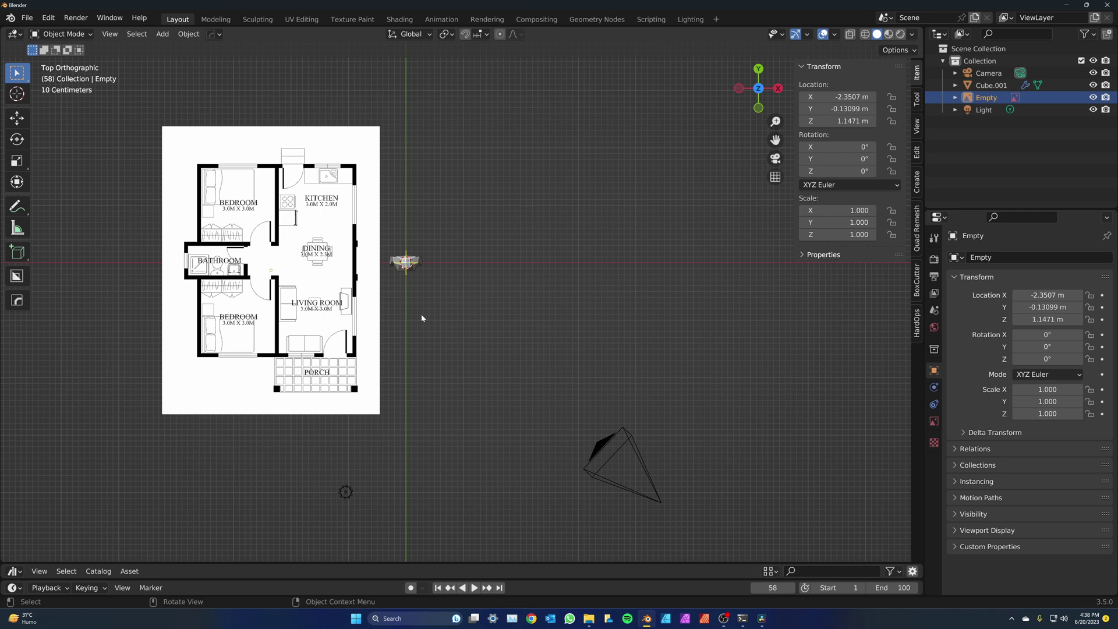
key("KP_1")
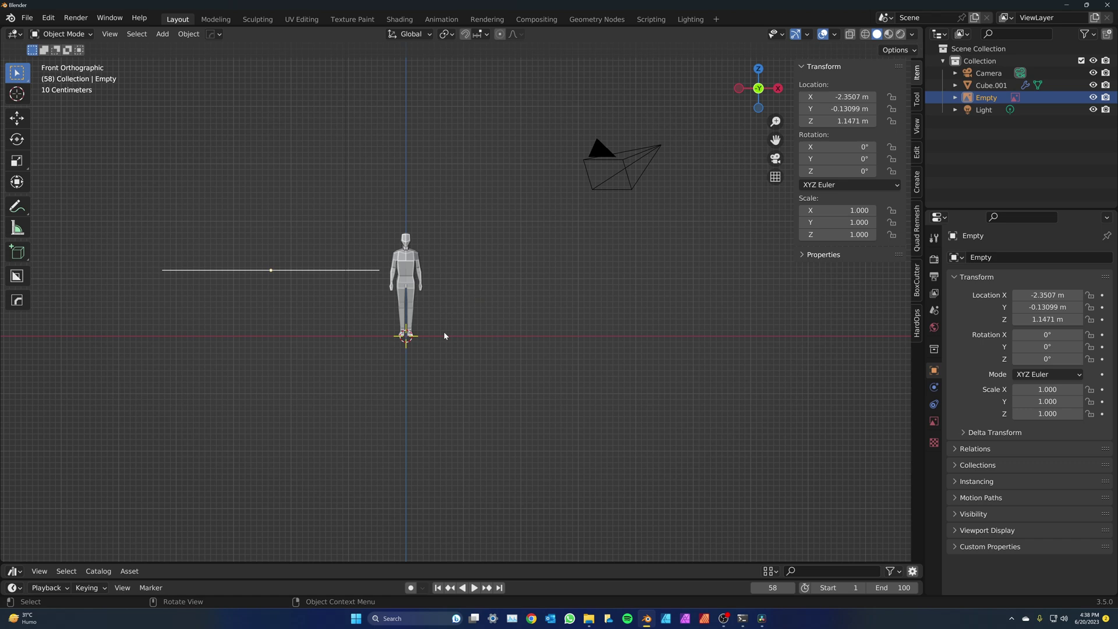
left_click(838, 120)
type("0")
key("Return")
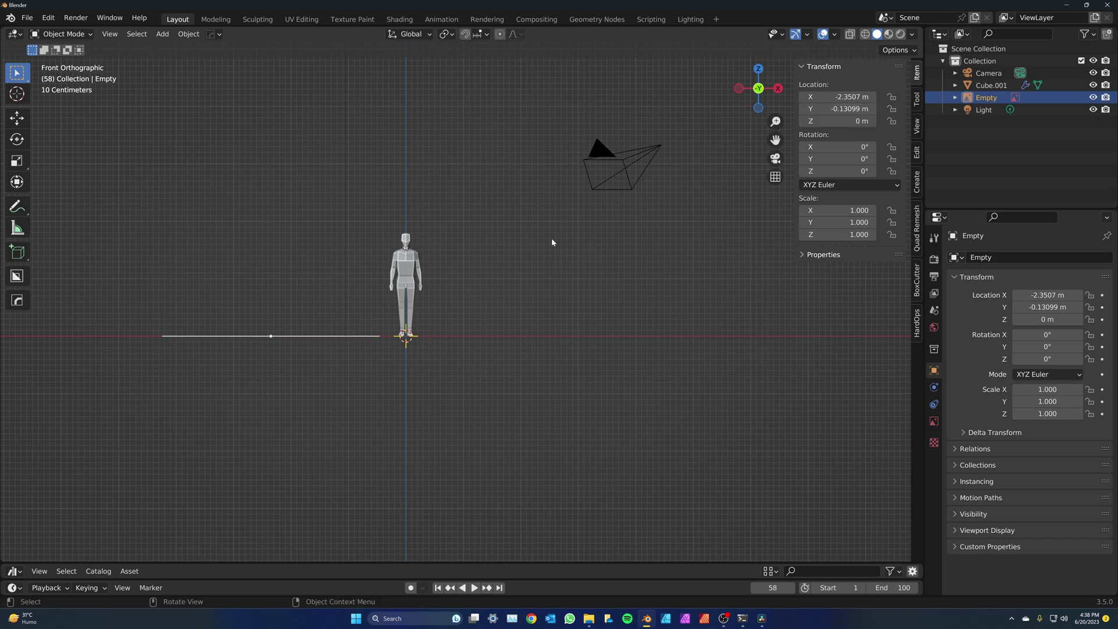
Check the human figure's dimensions next to the floor plan.
middle_click_drag(312, 322, 424, 259)
left_click(399, 295)
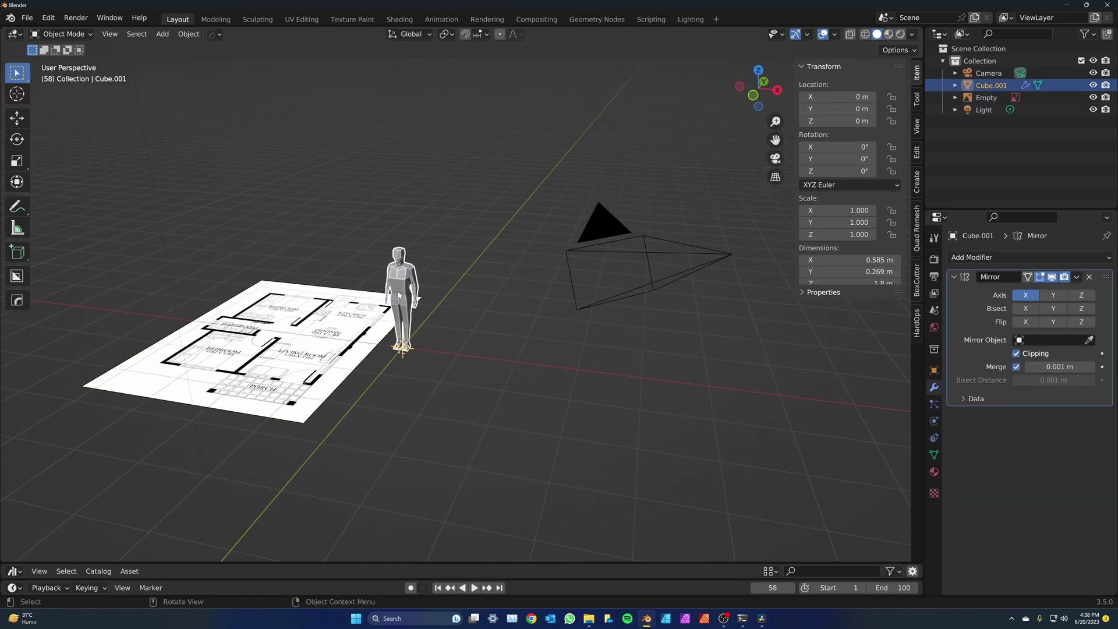
middle_click_drag(399, 295, 372, 283)
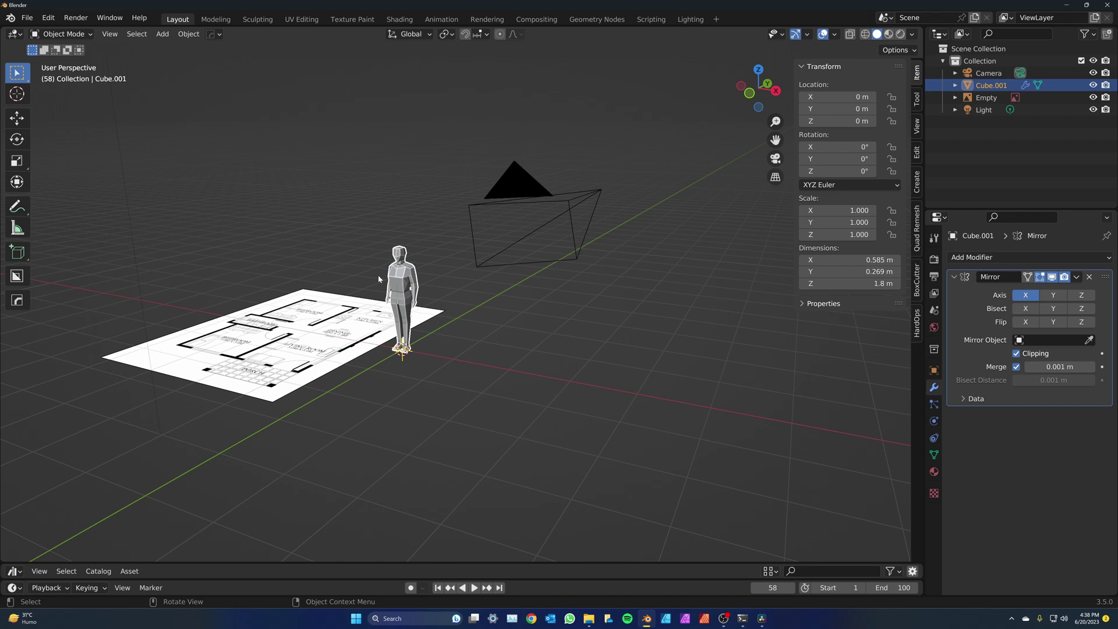
Add a plane mesh at the origin and keep it selected.
key("shift+a")
mouse_move(384, 289)
left_click(442, 290)
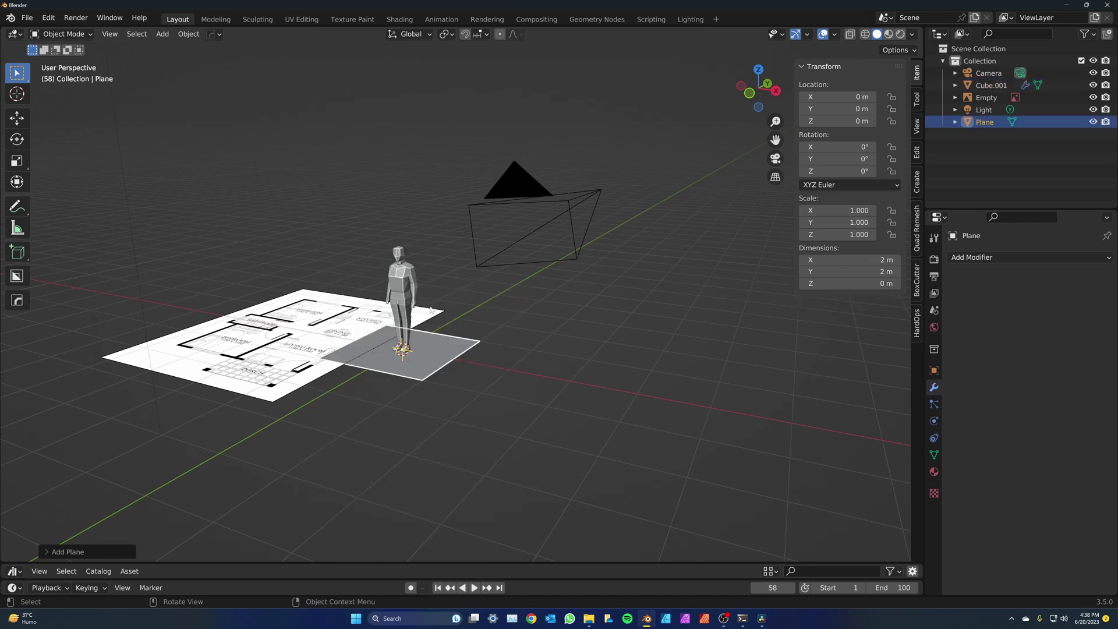
left_click(458, 364)
left_click(423, 363)
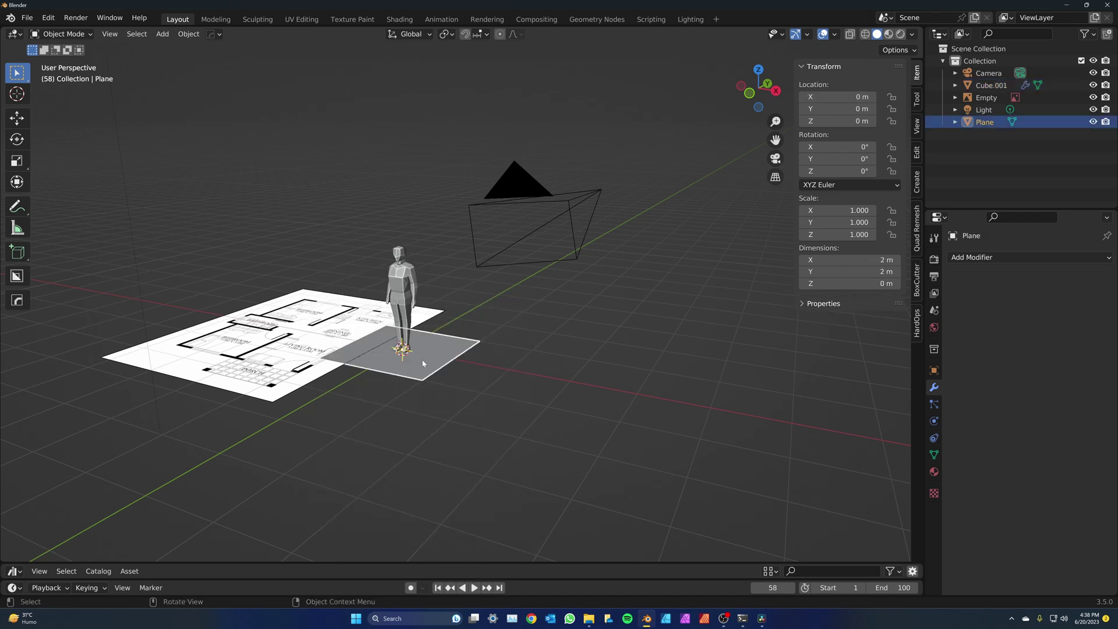
In top view, move the floor plan reference beside the plane, to about X 3.33 m and Y 1.28 m.
key("KP_7")
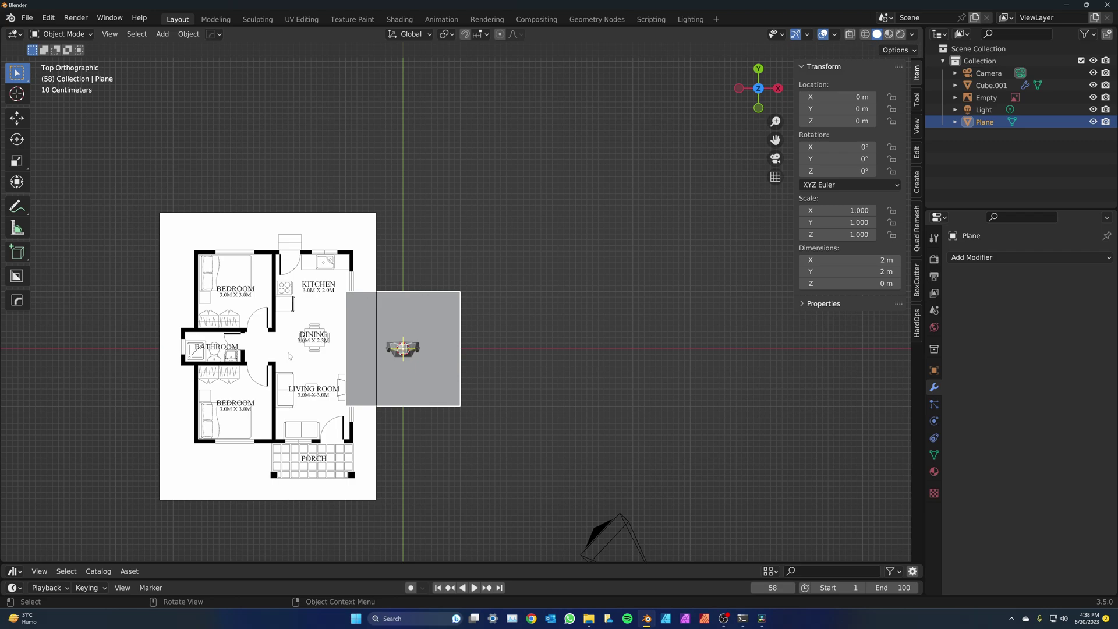
left_click(339, 296)
key("g")
left_click(652, 259)
scroll(624, 303, "up", 4)
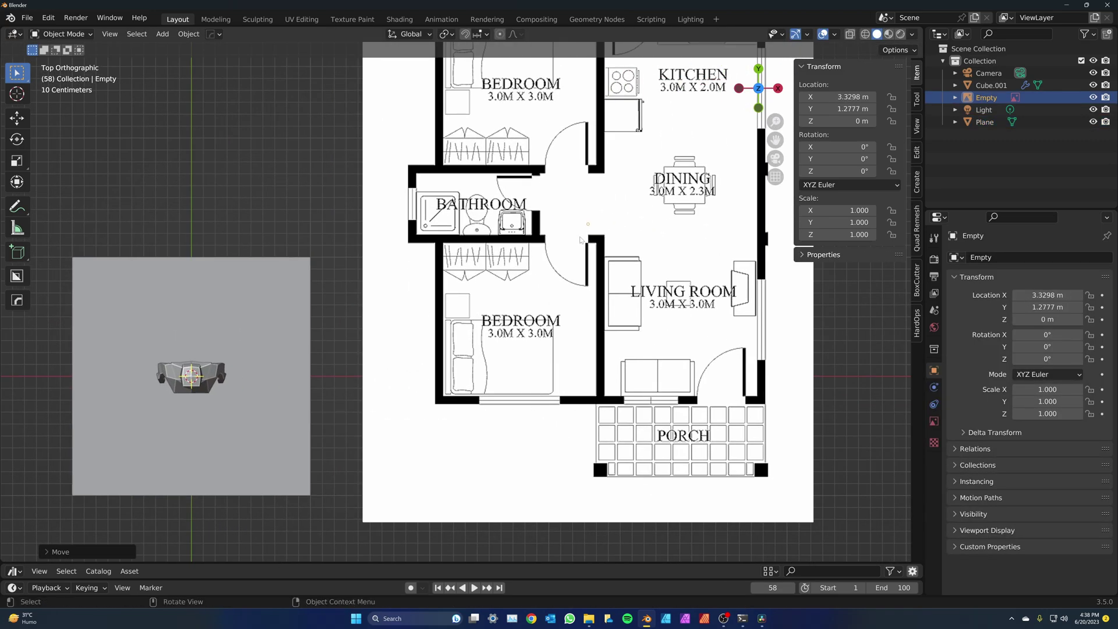
Set the plane's X and Y dimensions to 3 m.
left_click_drag(849, 260, 849, 272)
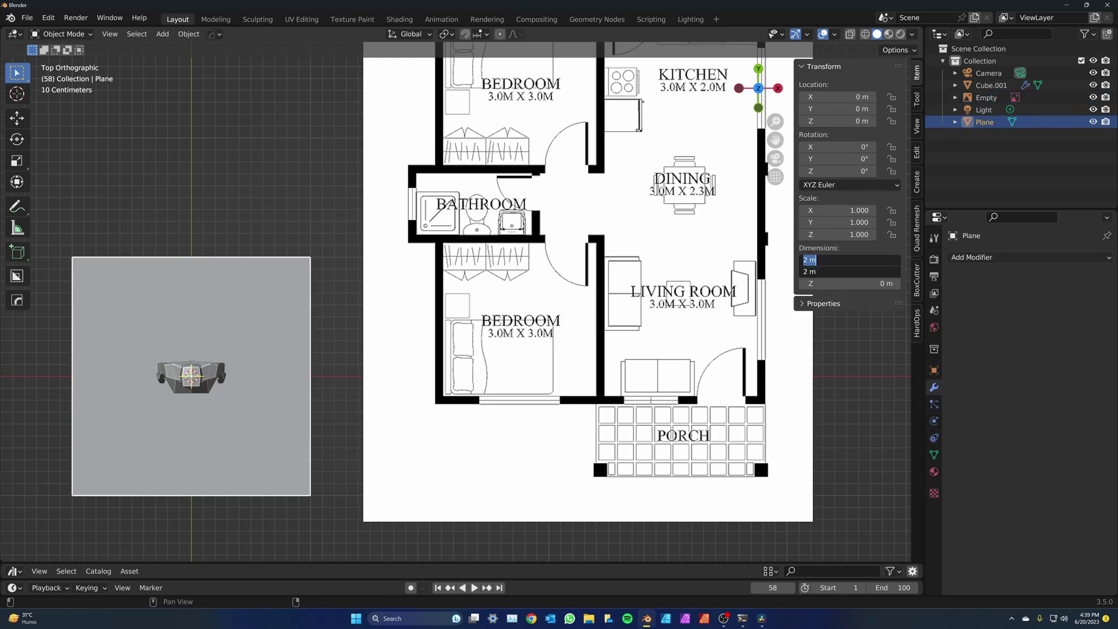
type("3")
key("Return")
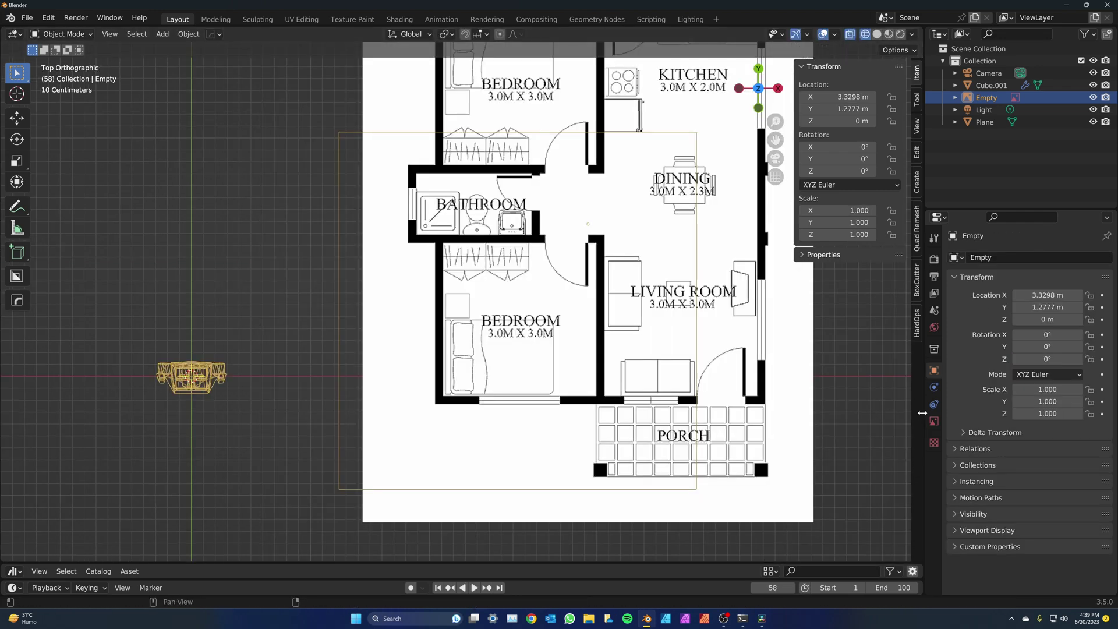
Enable opacity on the floor plan image and lower it to about 0.623.
left_click(934, 421)
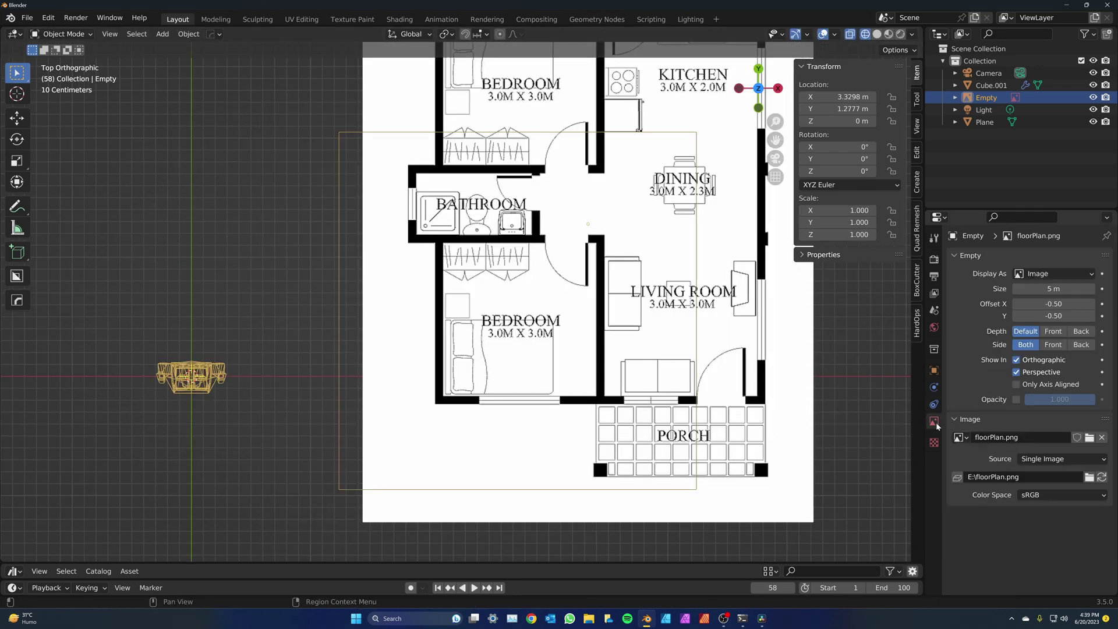
left_click(1015, 399)
left_click_drag(1060, 399, 1039, 399)
Delete the human figure from the scene.
left_click(213, 382)
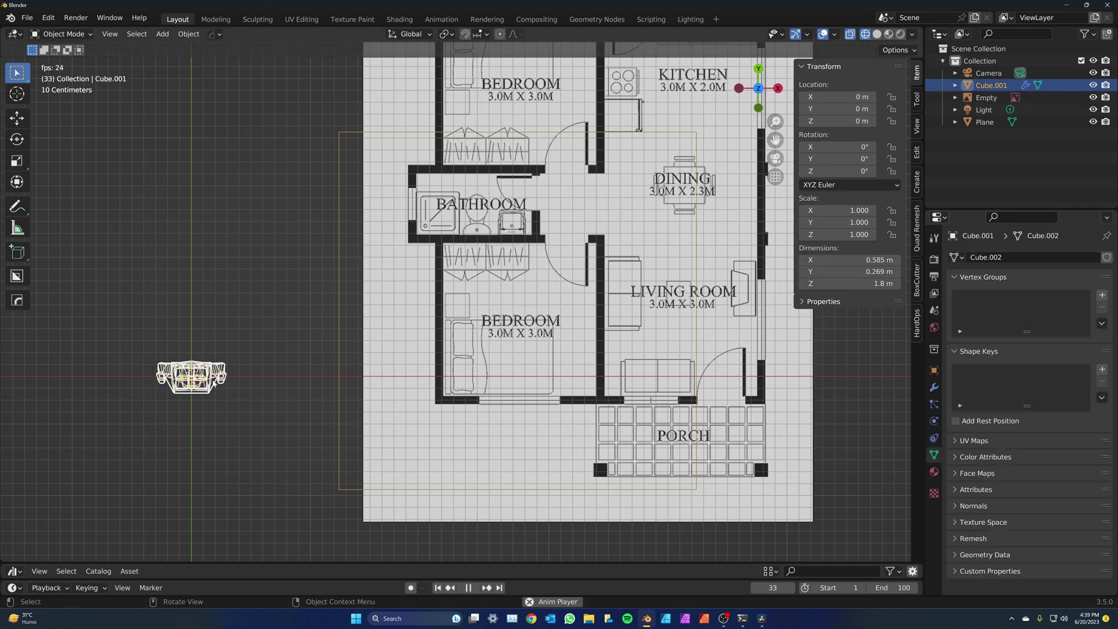
key("x")
left_click(213, 381)
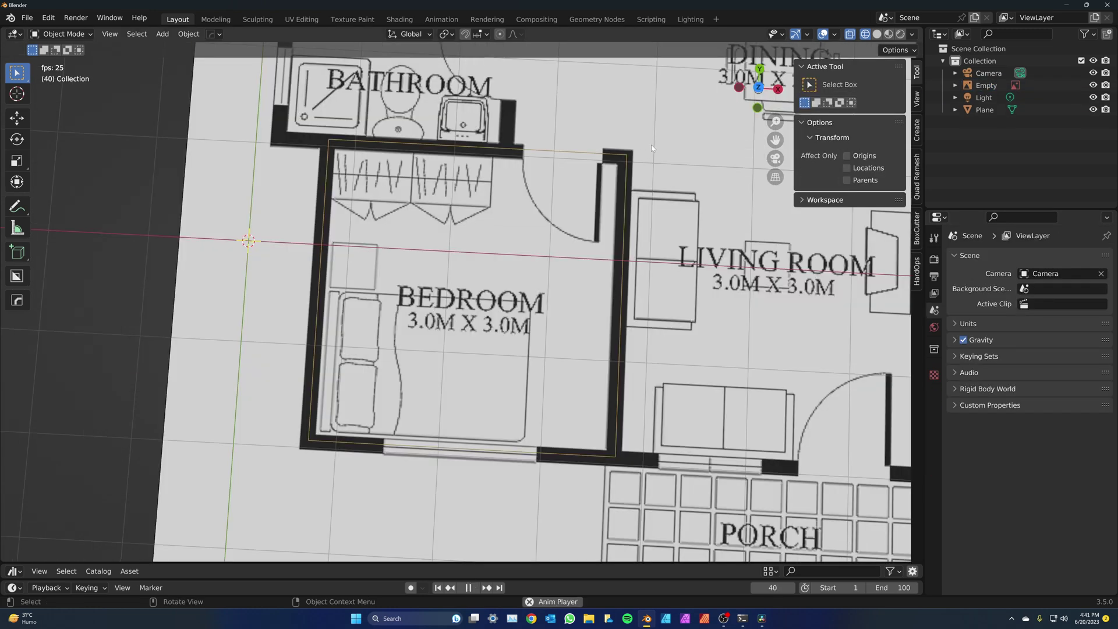
Enter Edit Mode on the bedroom plane, delete only its face to keep the outline, and switch to vertex selection.
left_click(627, 161)
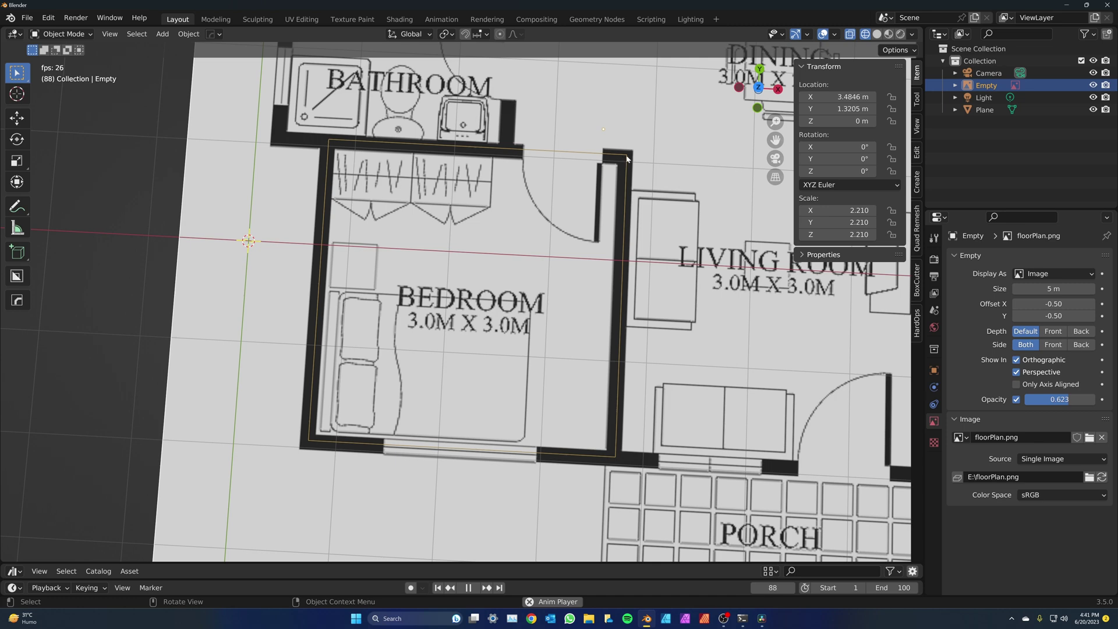
left_click(623, 156)
key("Tab")
key("3")
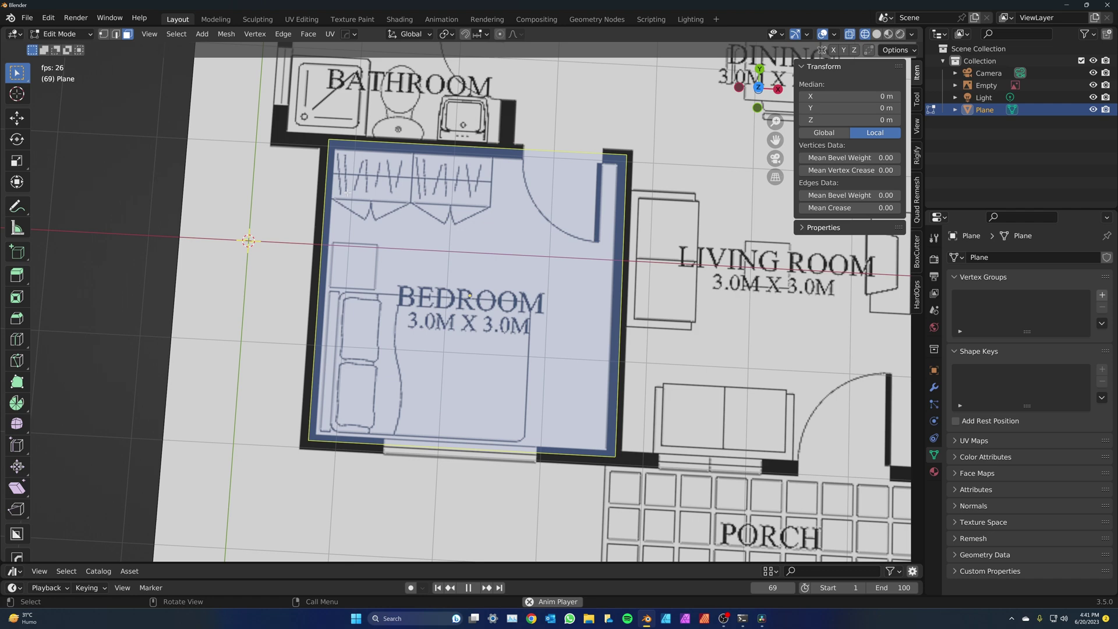
key("alt+a")
key("x")
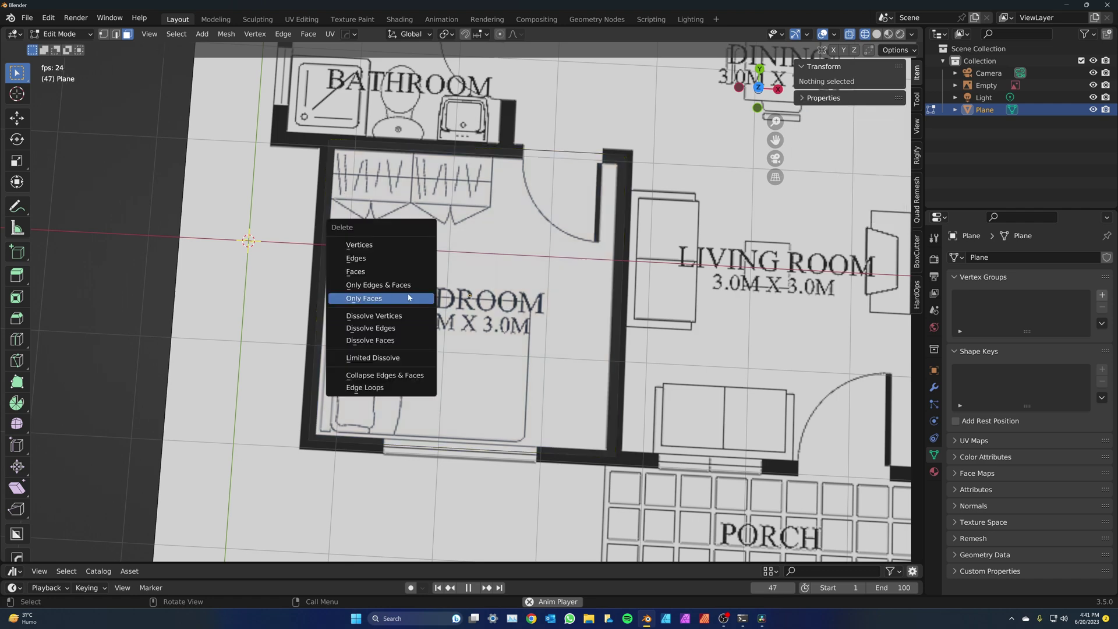
left_click(409, 297)
key("1")
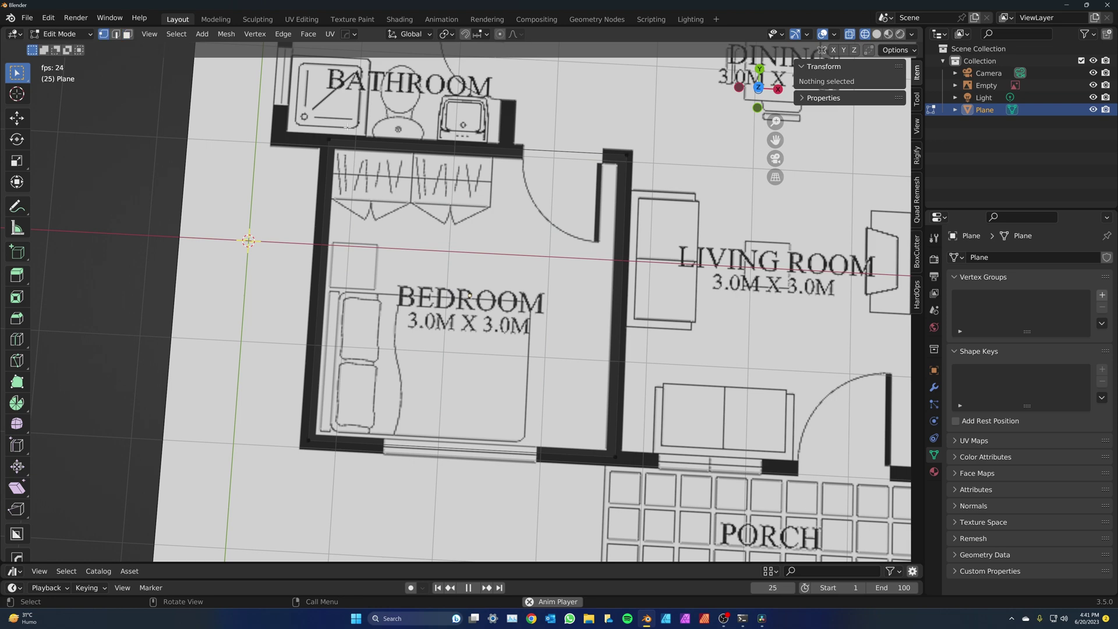
Extrude the lower bedroom's corner vertex beside the living room about 1.76 m along X, up to the entrance door.
key("KP_7")
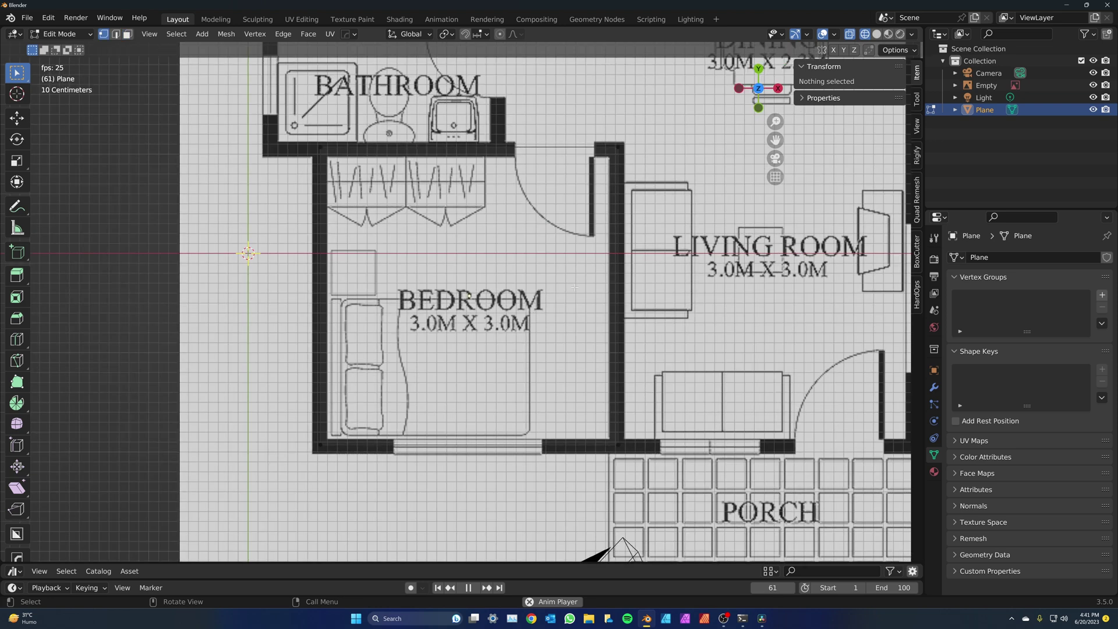
scroll(575, 287, "down", 1)
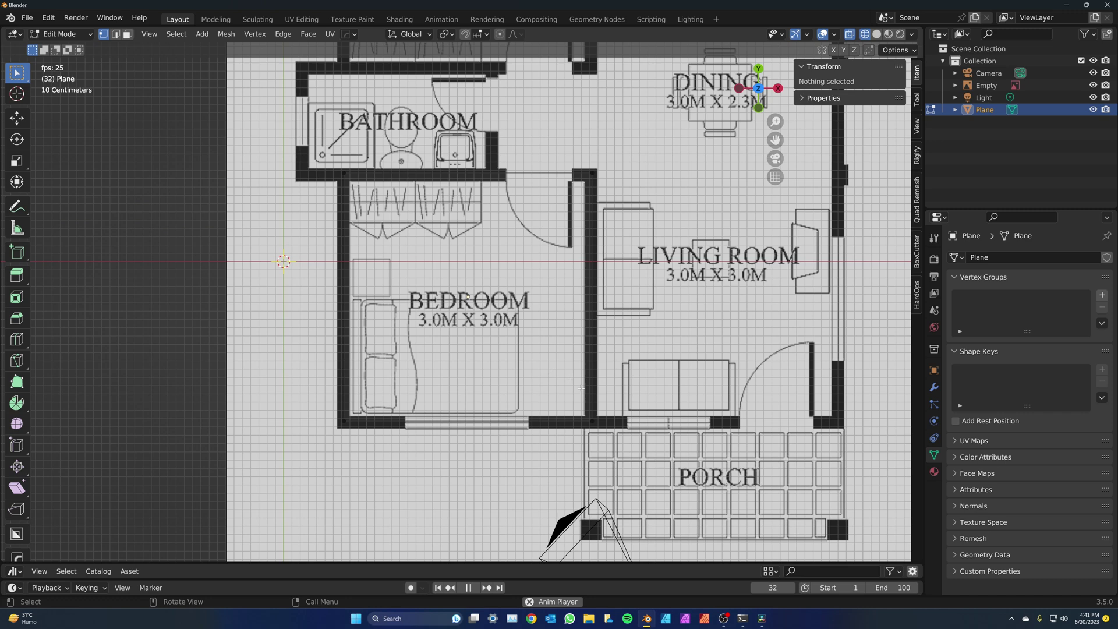
left_click(591, 420)
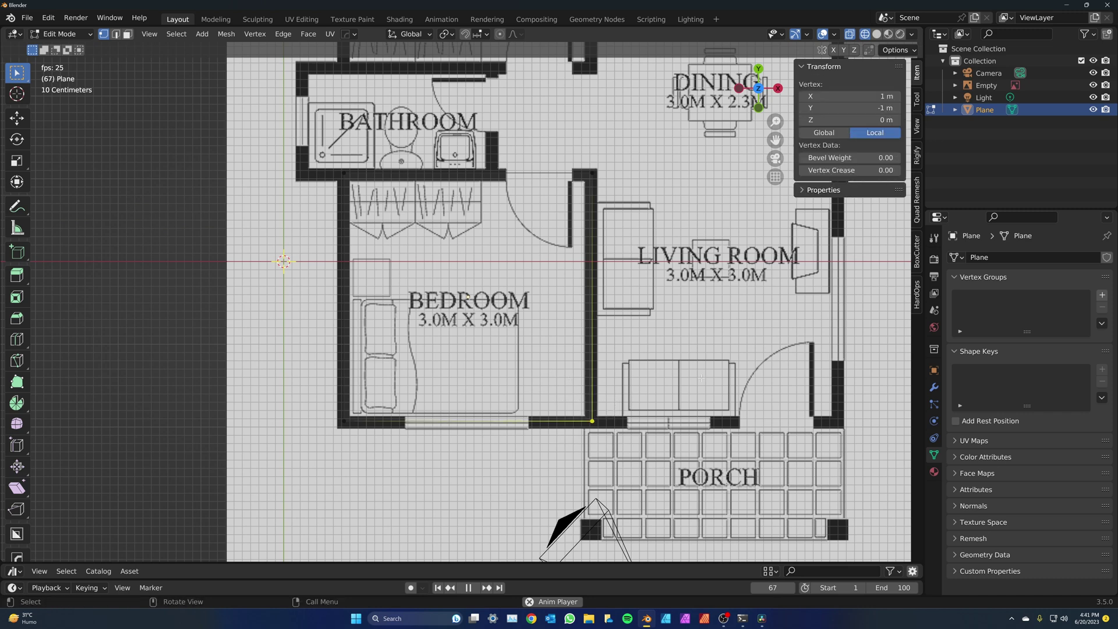
middle_click_drag(741, 336, 597, 339, "shift")
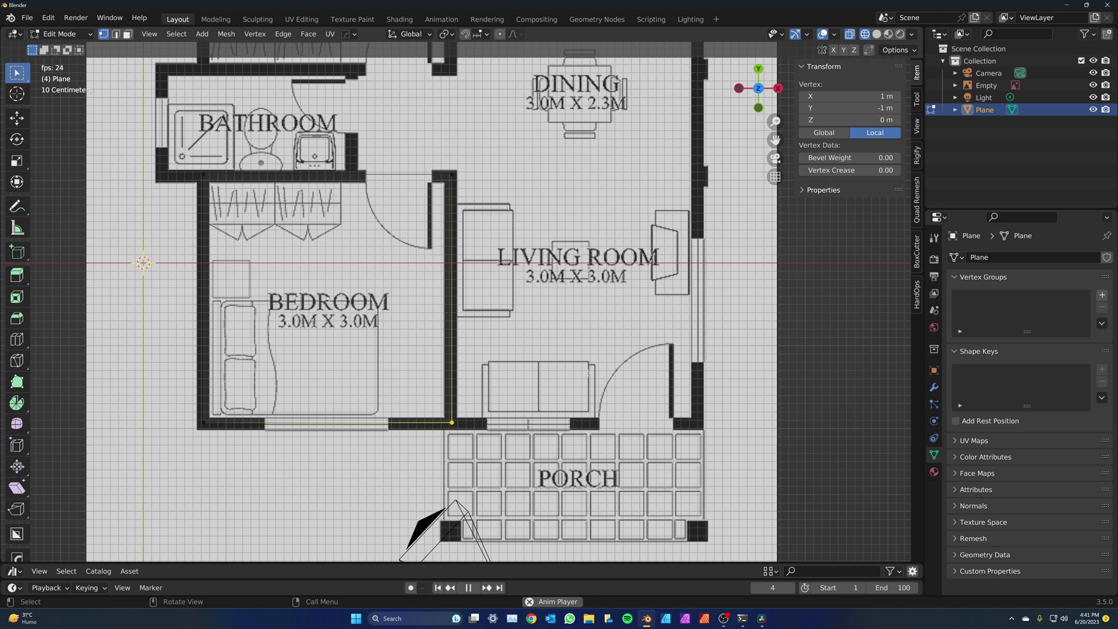
key("g")
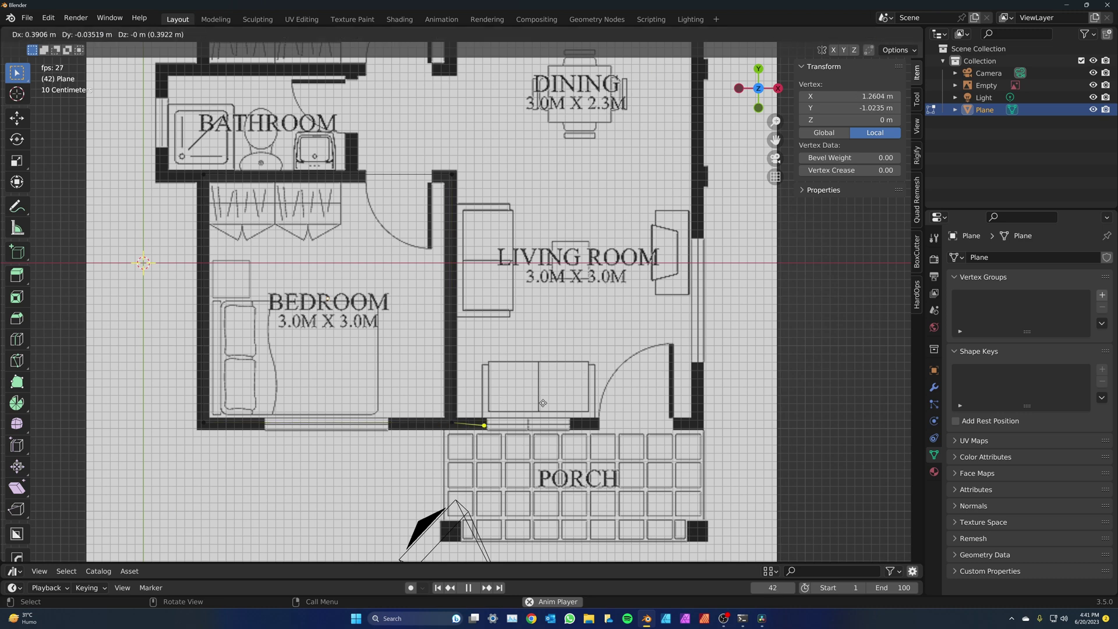
key("x")
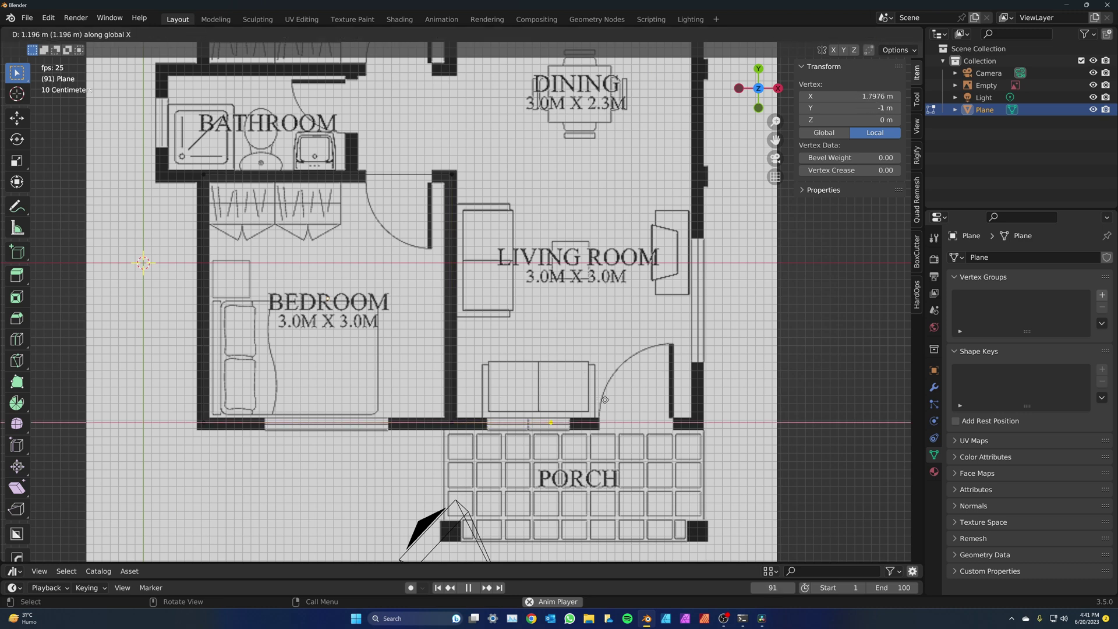
left_click(651, 402)
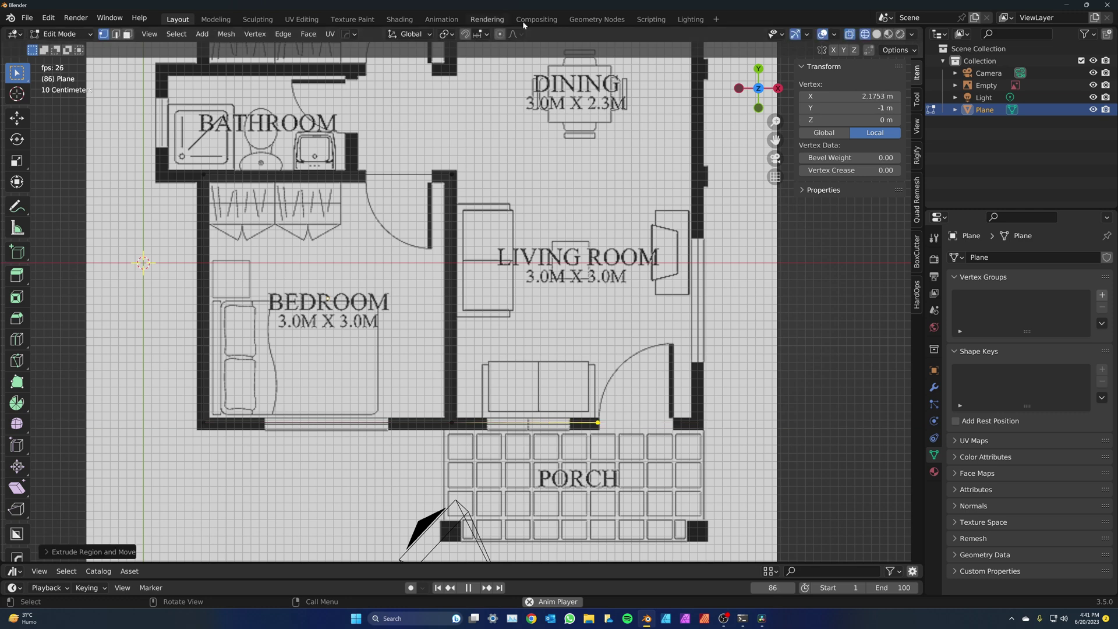
Turn on snapping and move the extruded vertex to the living room's outer corner, at local X about 2.975 m.
left_click(465, 35)
key("g")
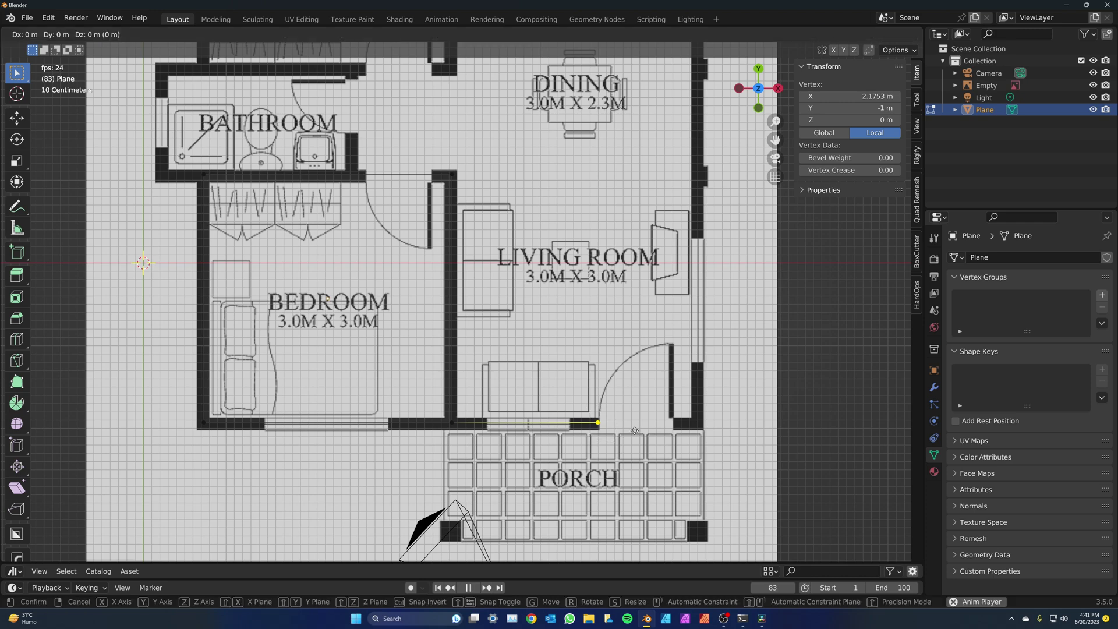
left_click(733, 430)
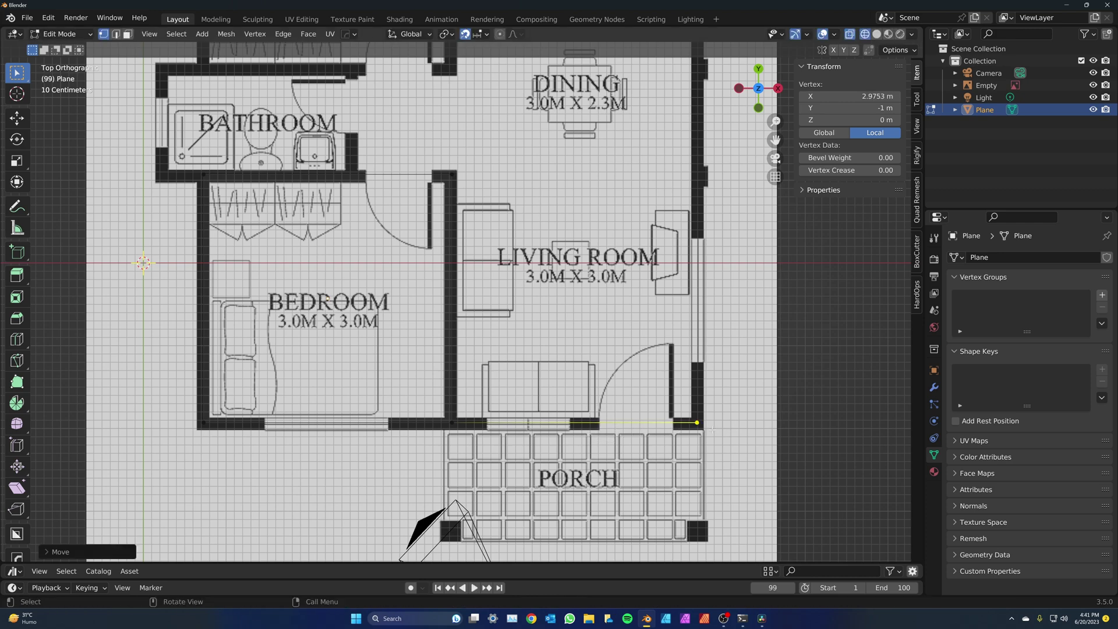
Extrude the corner vertex 7.2 m along Y, following the outer wall up to the kitchen corner.
scroll(712, 429, "down", 3)
key("g")
key("y")
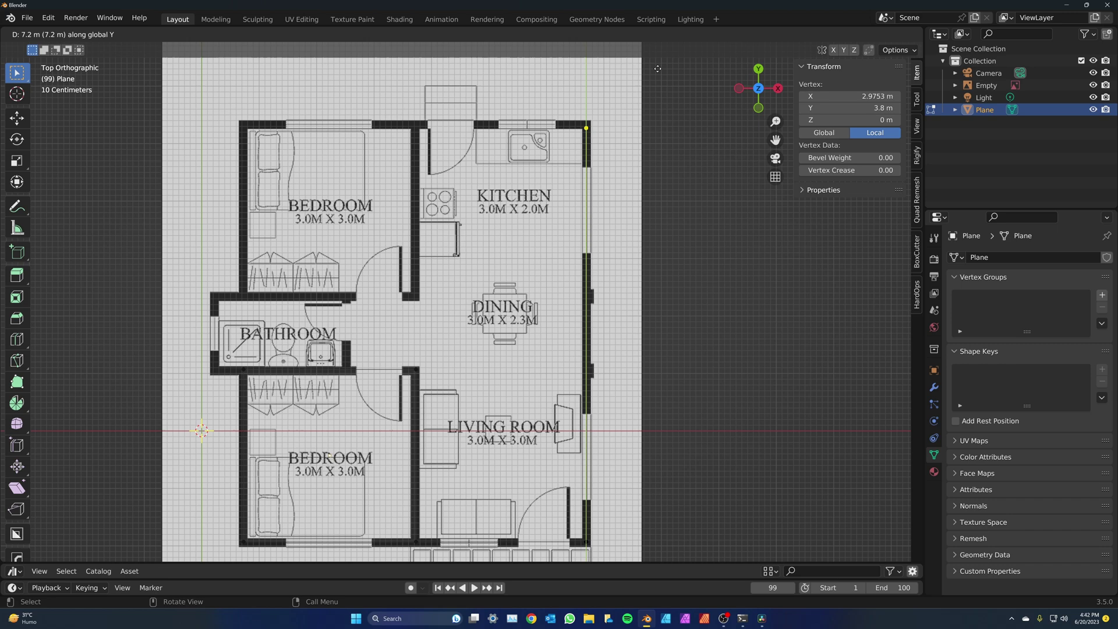
left_click(657, 69)
Continue extruding vertices along X and Y to trace the outer walls around the upper bedroom and bathroom.
middle_click_drag(657, 68, 699, 152, "shift")
key("e")
key("x")
left_click(350, 238)
middle_click_drag(351, 238, 480, 187, "shift")
key("e")
key("y")
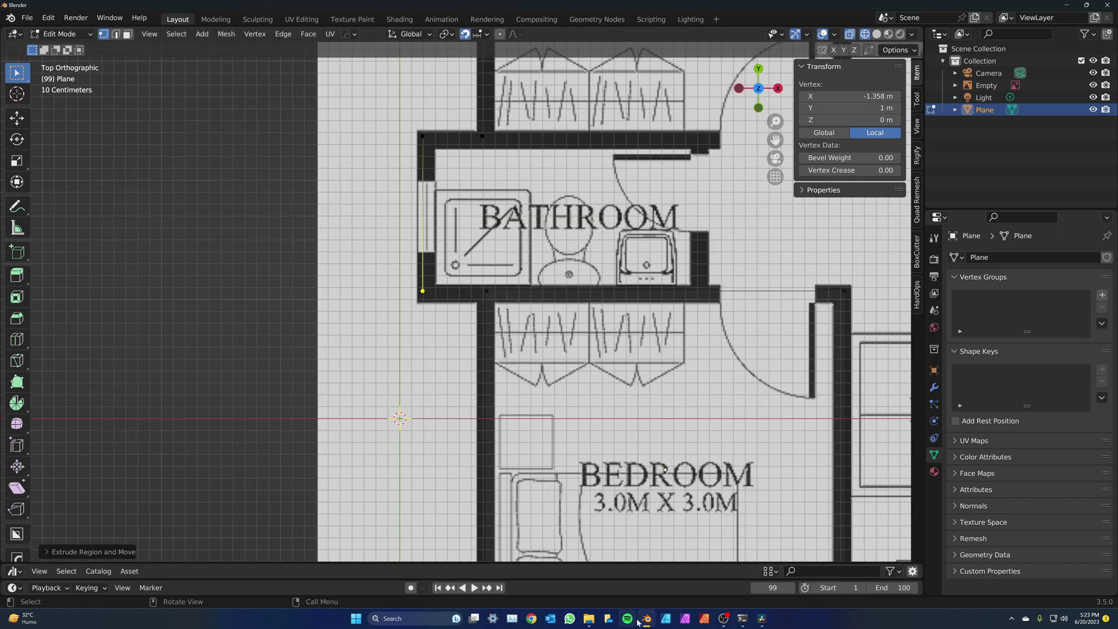
Join the bathroom's lower outer corner vertex to the lower bedroom's upper outer corner with an edge.
left_click_drag(261, 266, 503, 295)
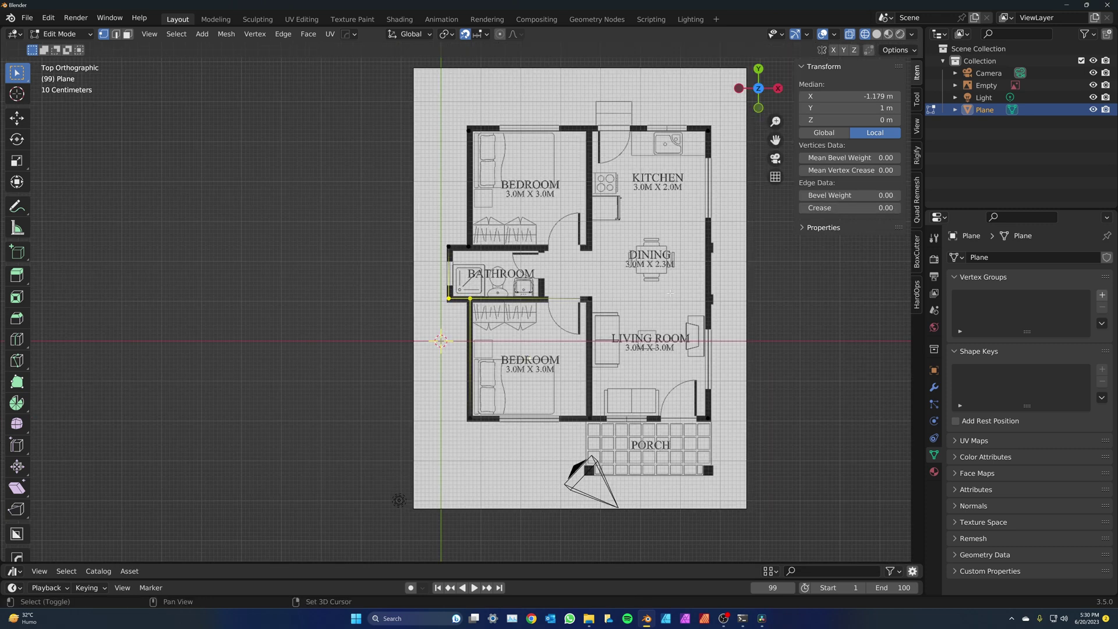
scroll(563, 307, "down", 2)
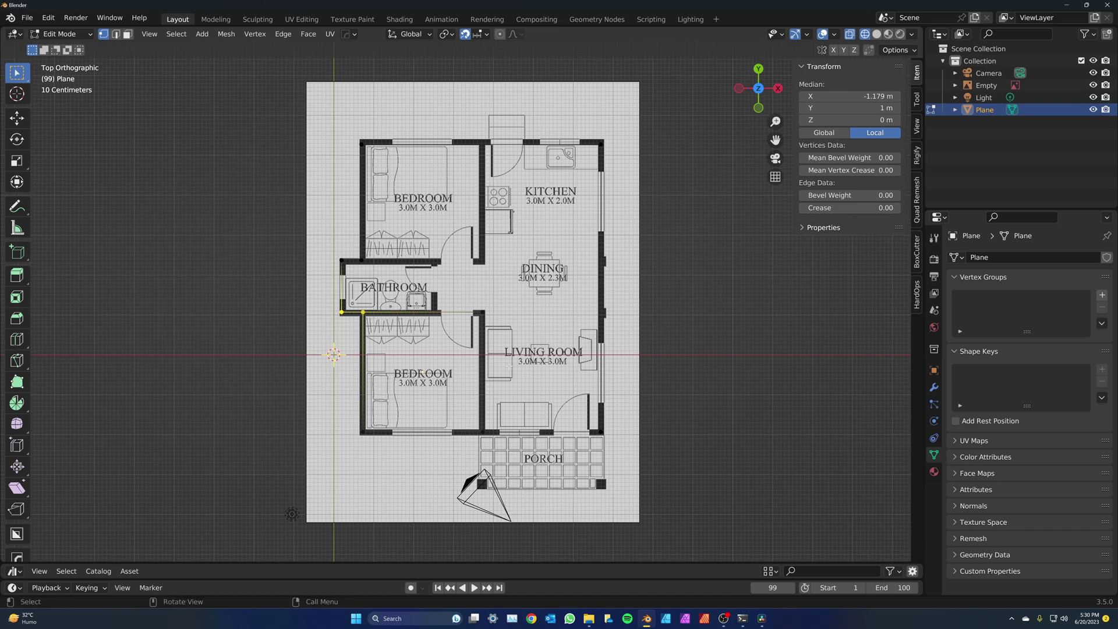
Loop-cut the upper outer wall edge and slide the new vertex onto the bedroom–kitchen wall, at local X about 0.988 m.
middle_click_drag(384, 94, 404, 205, "shift")
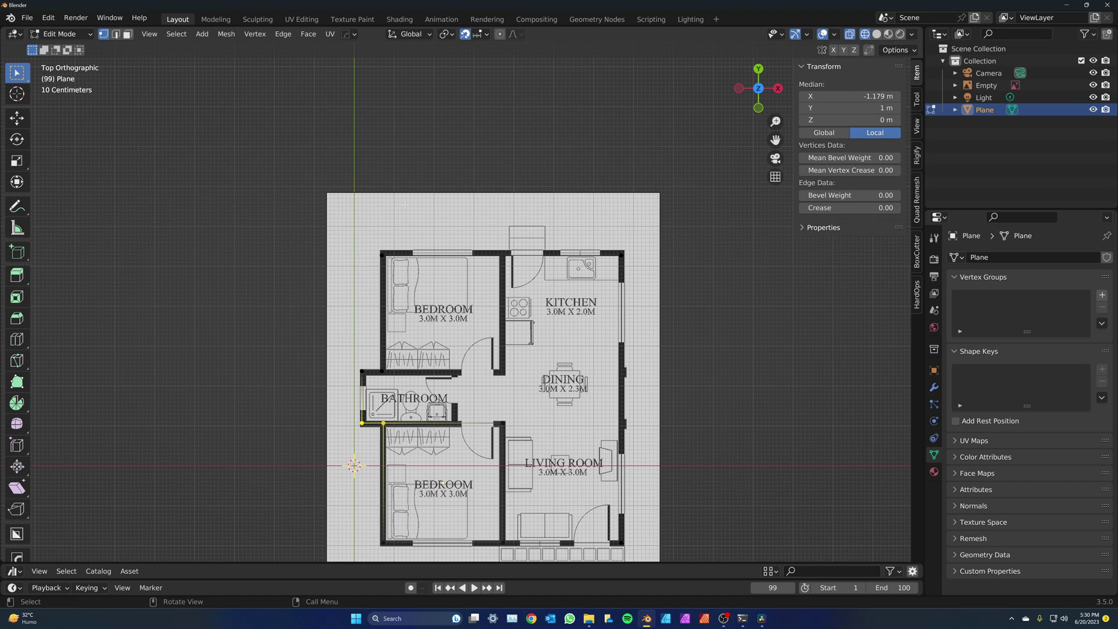
scroll(521, 249, "up", 4)
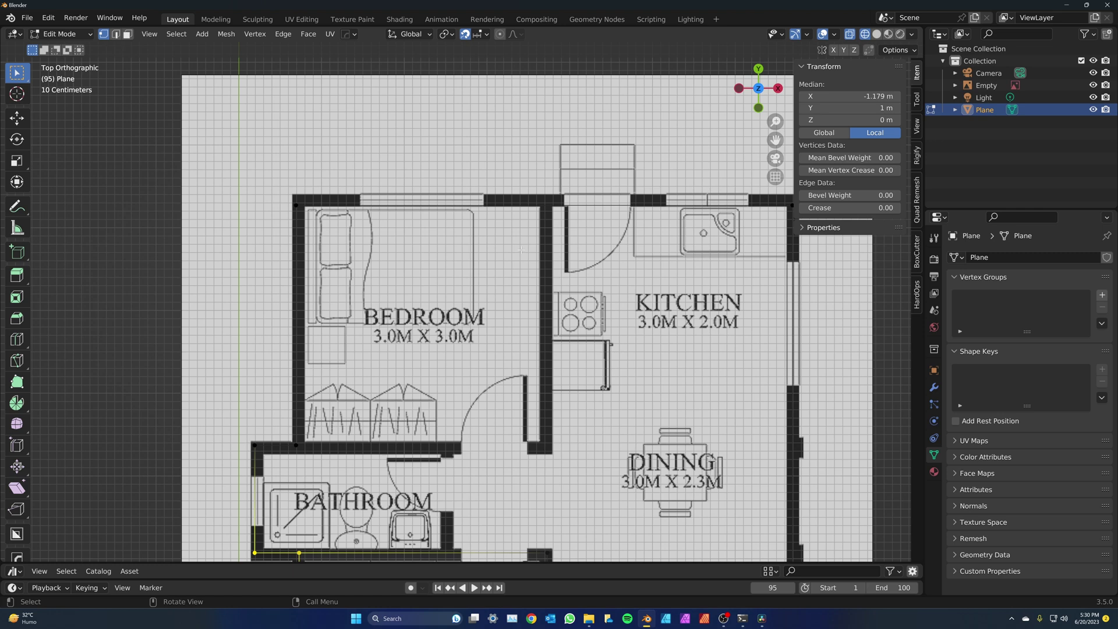
middle_click_drag(559, 227, 464, 245, "shift")
left_click_drag(151, 174, 706, 278)
key("ctrl+r")
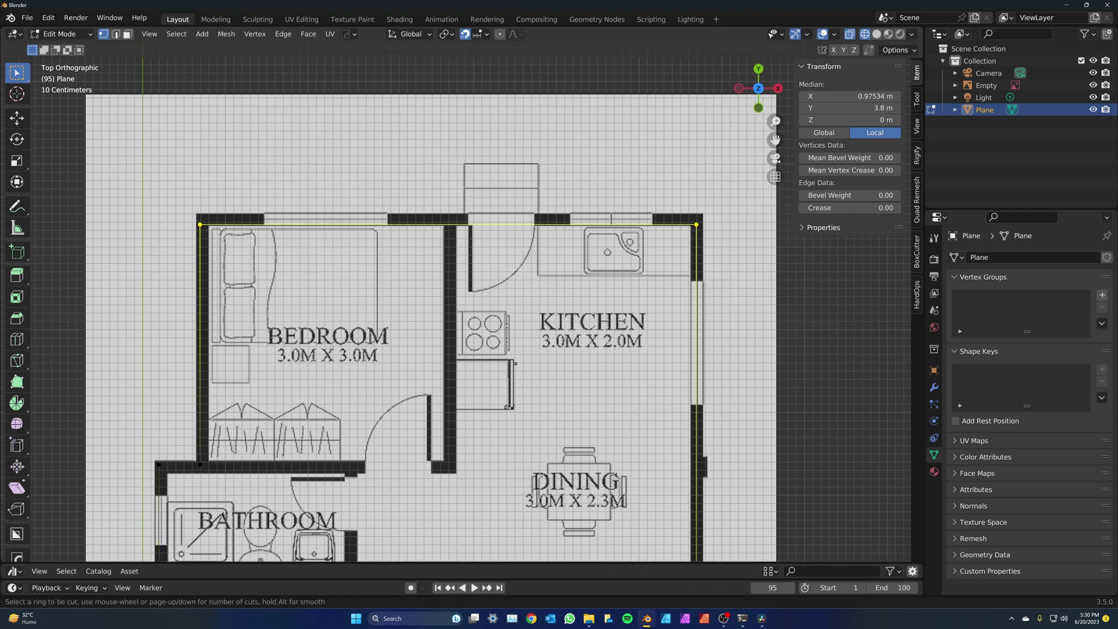
left_click(447, 223)
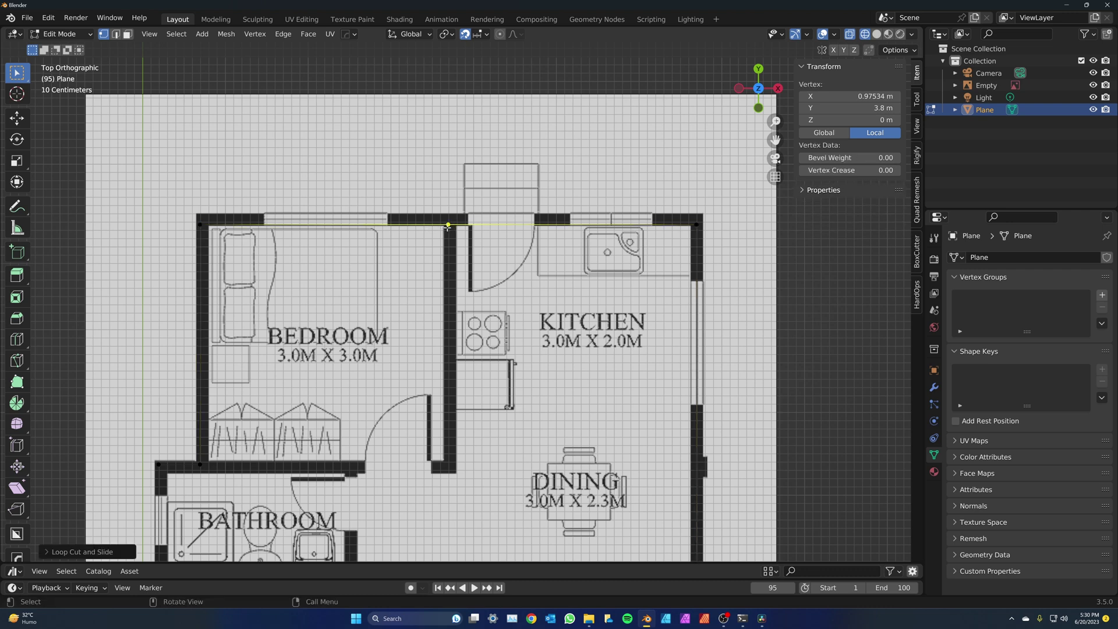
left_click(457, 234)
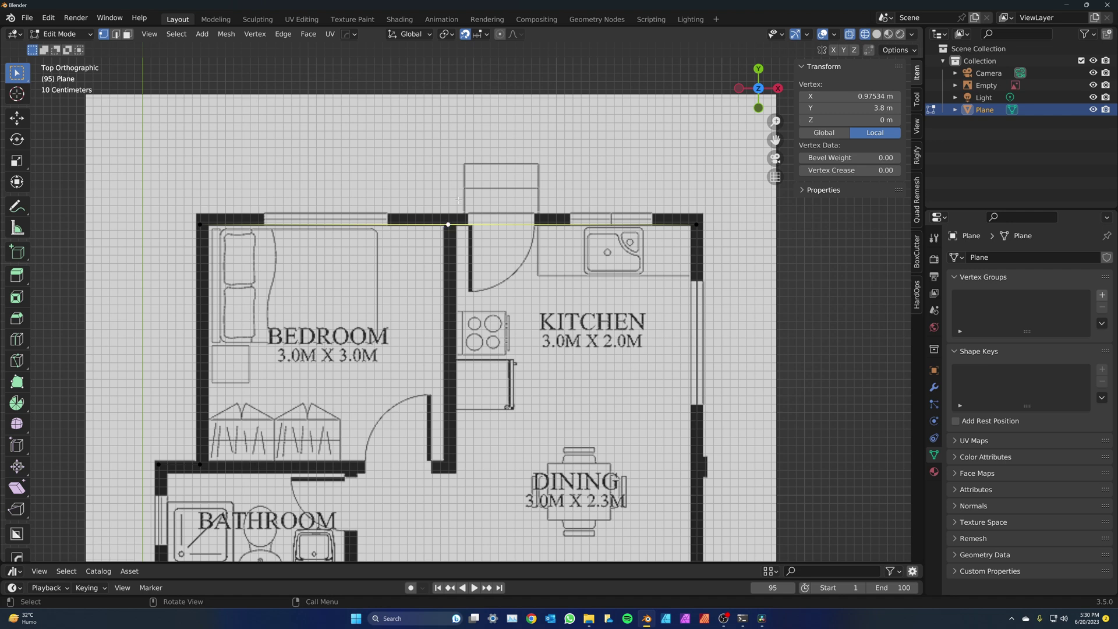
key("shift+v")
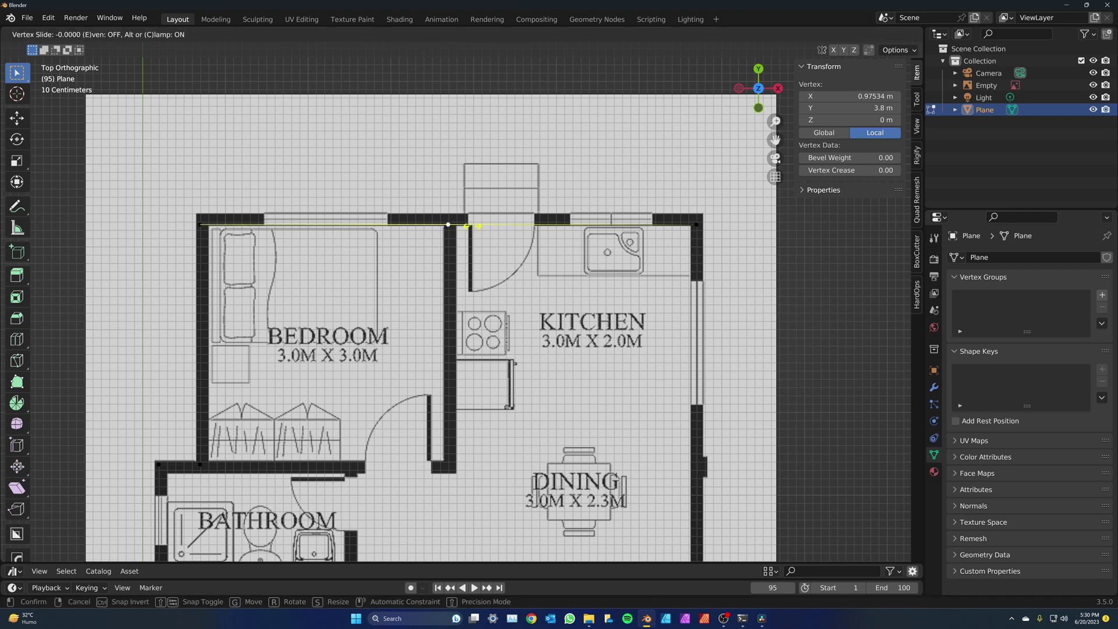
left_click(479, 237)
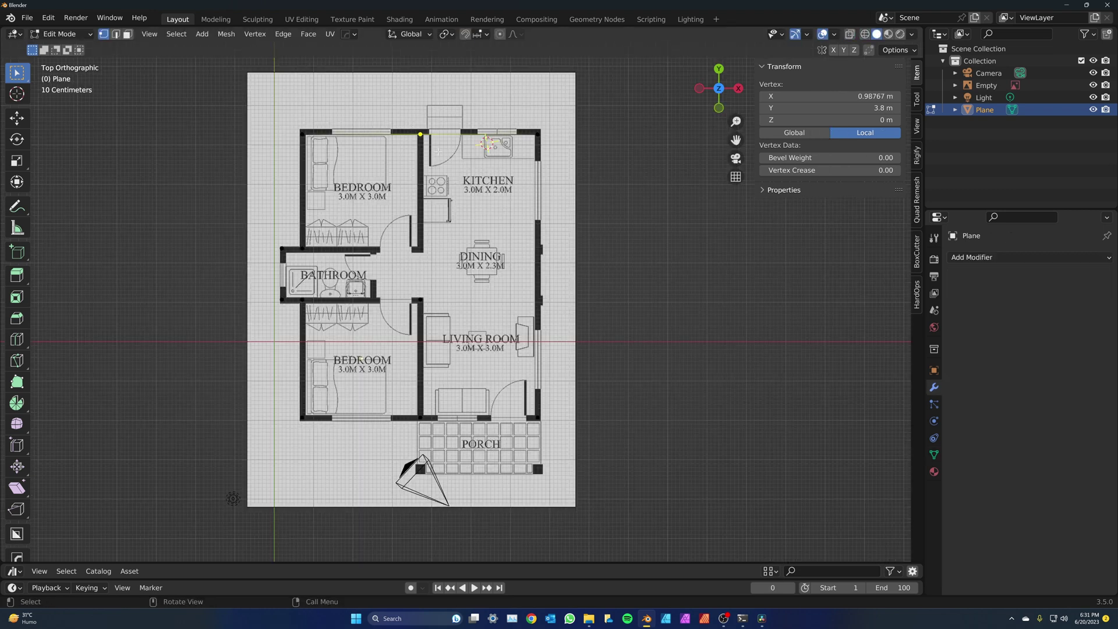
Extrude the new vertex along the bedroom–kitchen wall to the hallway corner and join it to the upper bedroom's outer corner.
key("e")
left_click(452, 261)
key("f")
Loop-cut the bathroom's upper and lower wall edges, slide the new vertices to the inner bathroom wall and join them.
key("ctrl+r")
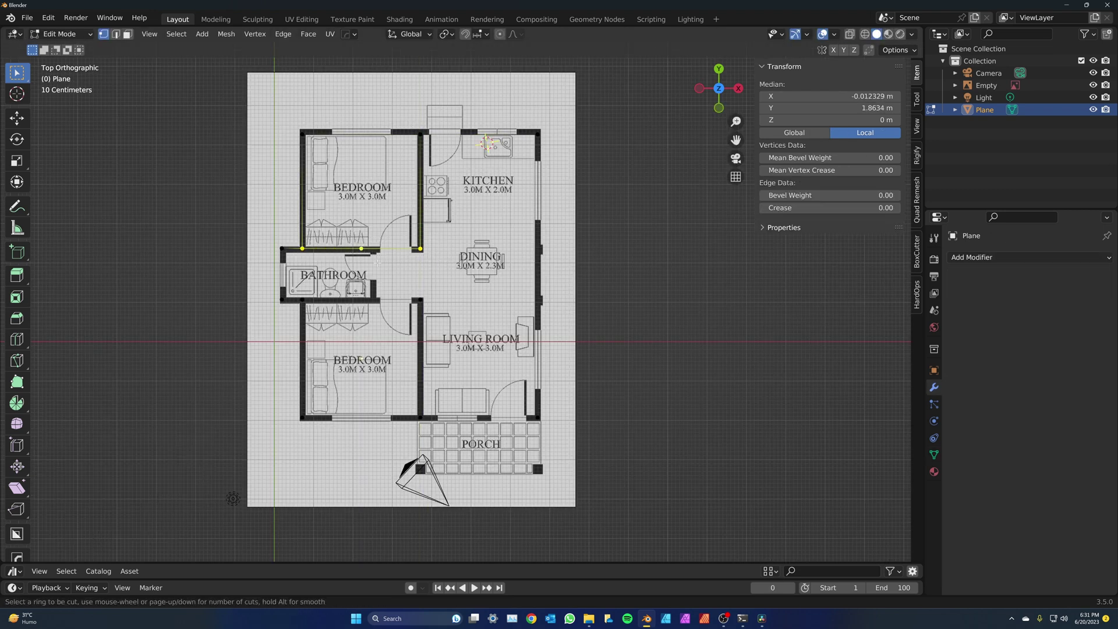
left_click(373, 249)
key("ctrl+r")
left_click(372, 298)
key("g")
key("g")
left_click(373, 256)
left_click_drag(341, 223, 402, 315)
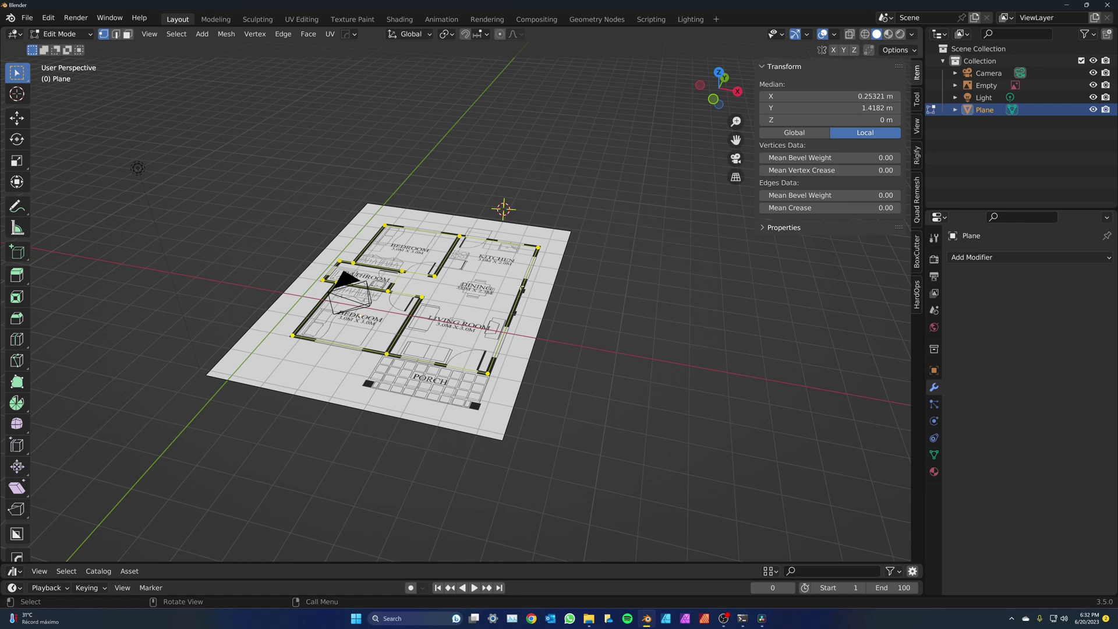
Extrude all the traced wall edges 2.7 m upward along Z.
key("e")
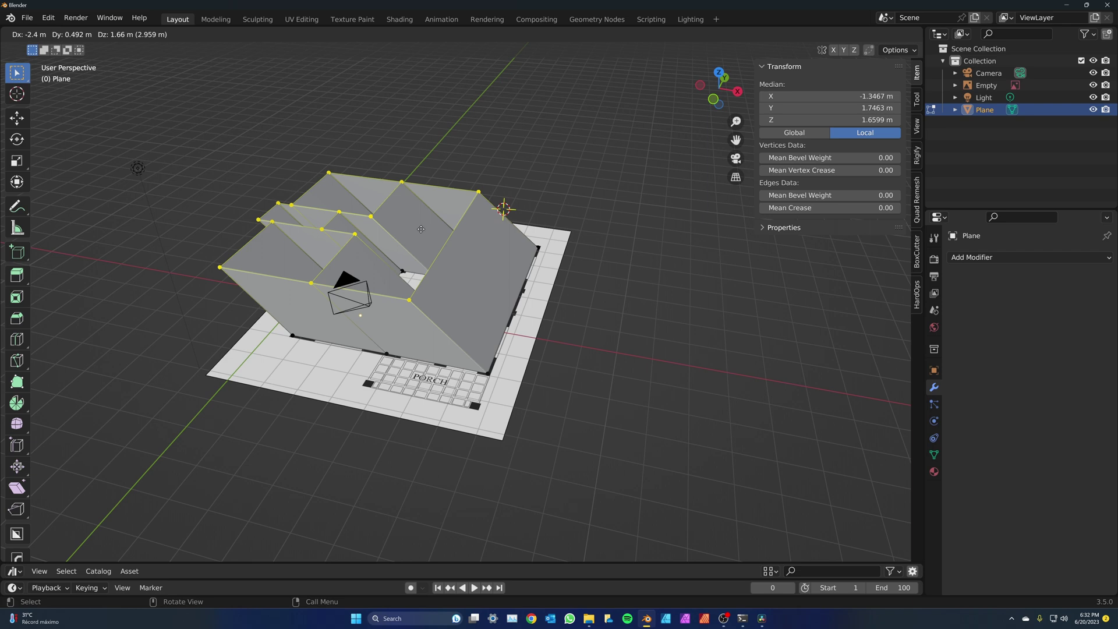
type("z2.7")
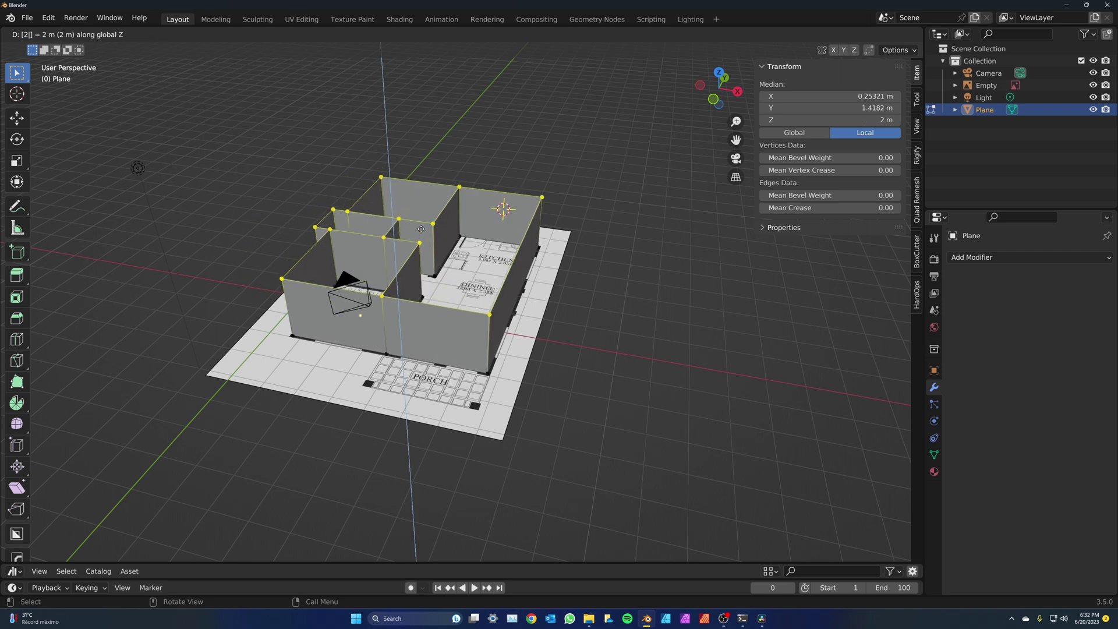
key("Return")
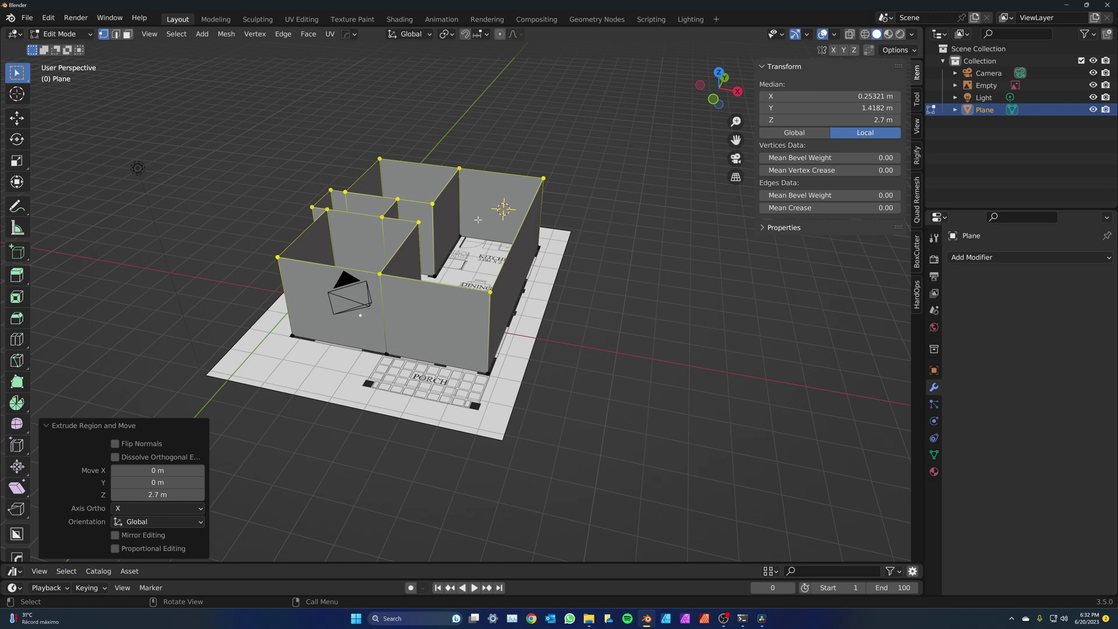
Add a Solidify modifier to the walls in Object Mode, with a thickness of 0.15 m and Complex mode.
key("Tab")
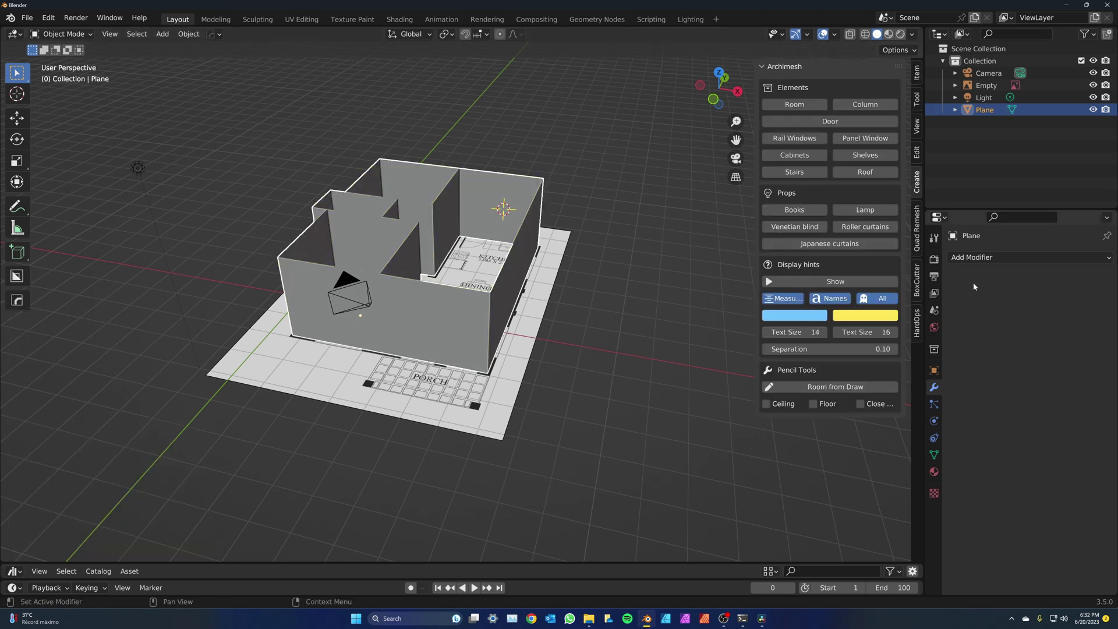
left_click(978, 257)
left_click(859, 466)
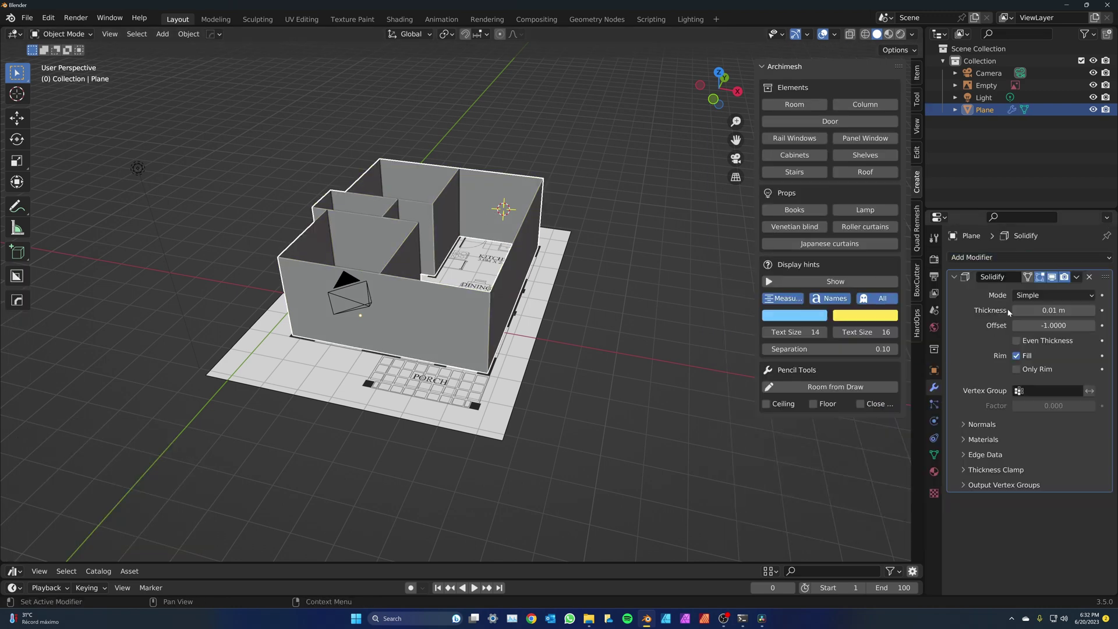
double_click(1039, 310)
type("0.15")
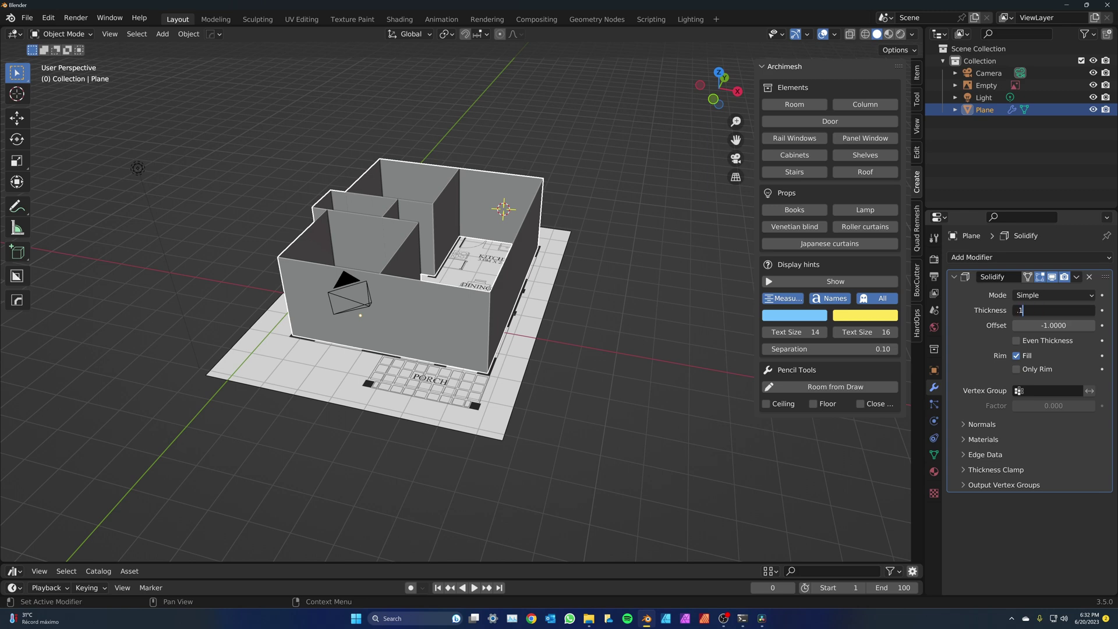
key("Return")
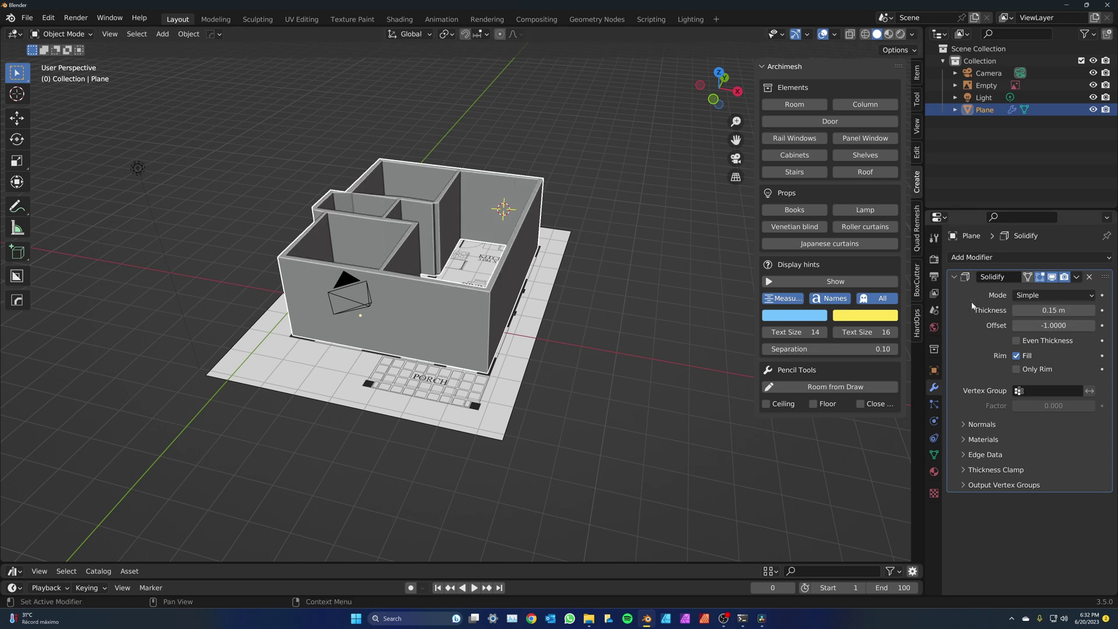
left_click(1050, 296)
left_click(1025, 325)
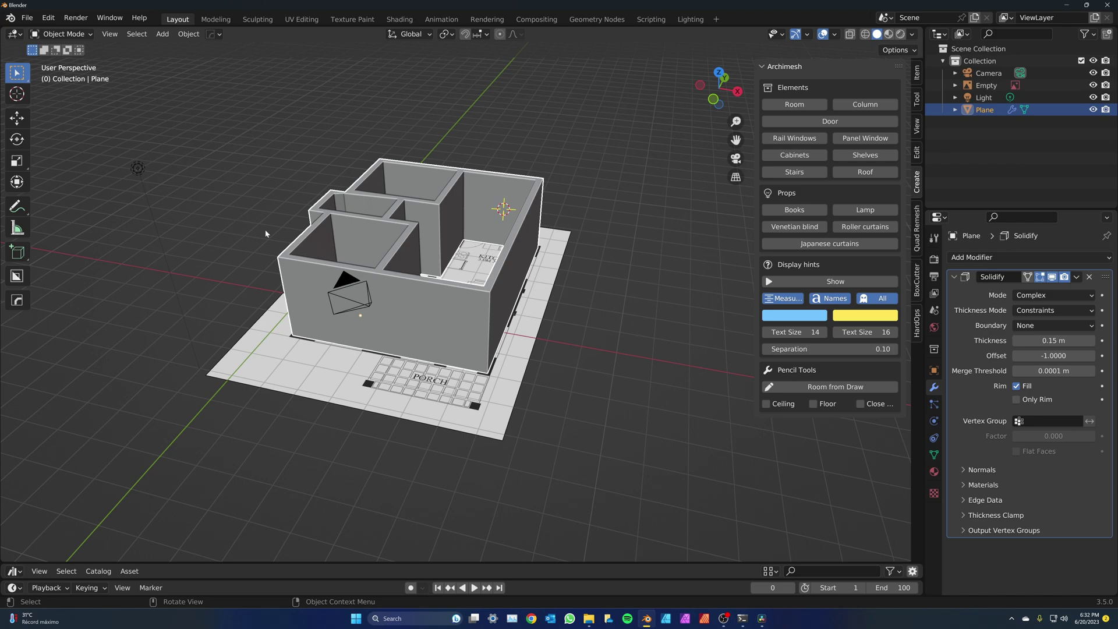
Inspect the thickened walls around the bathroom and turn on the Face Orientation overlay.
middle_click_drag(624, 247, 496, 230)
scroll(496, 230, "up", 6)
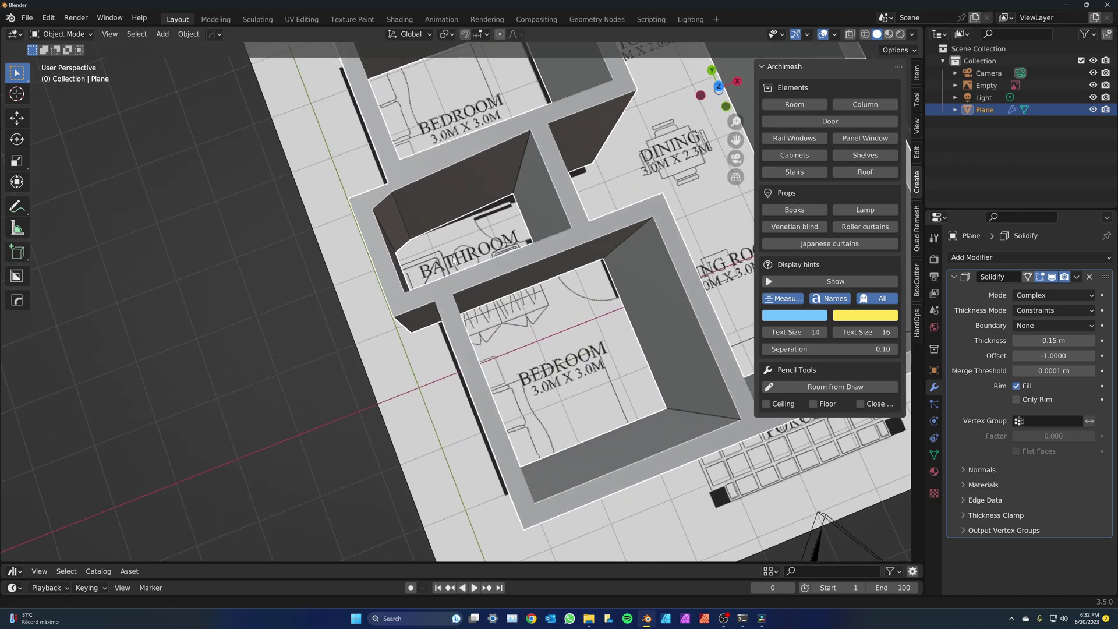
middle_click_drag(413, 247, 401, 249)
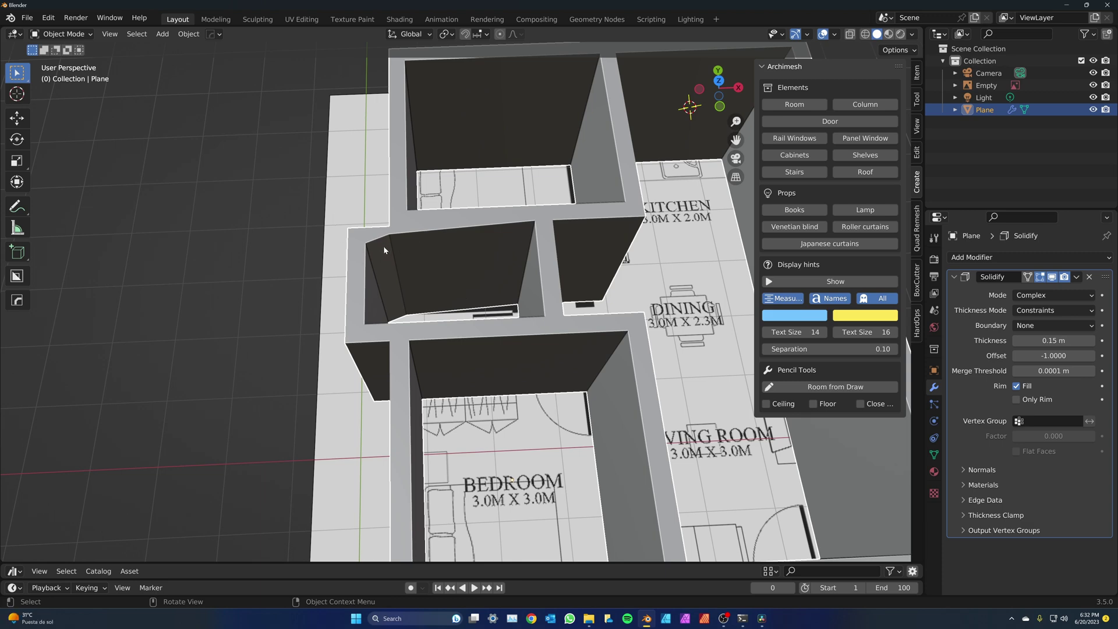
left_click(834, 34)
left_click(759, 267)
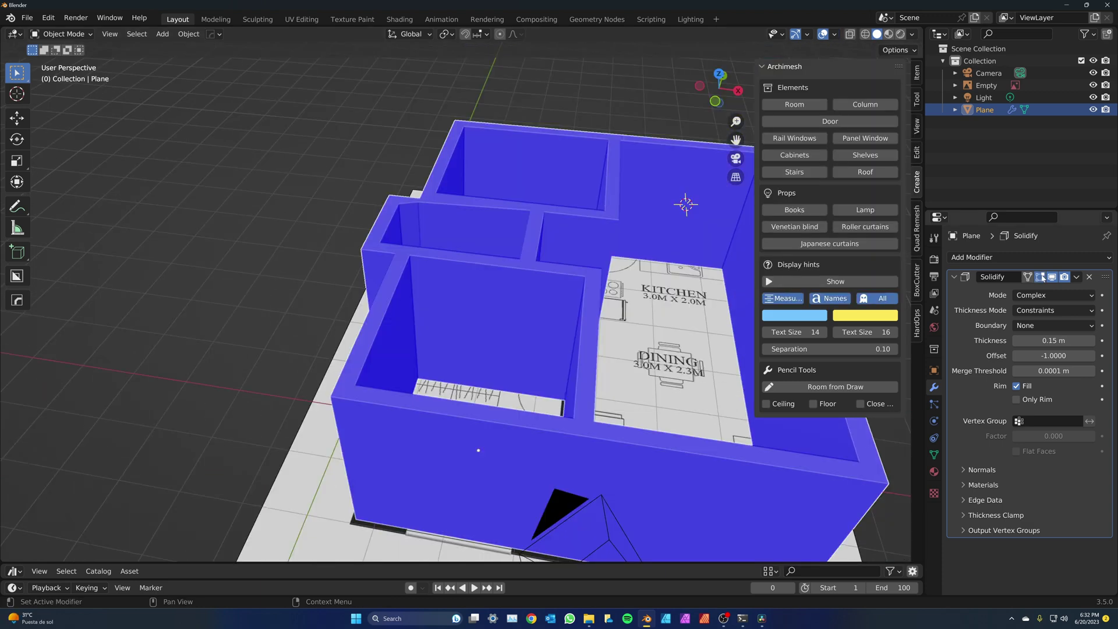
With Solidify hidden in the viewport, recalculate the outer bathroom and bedroom walls' normals to face outside, and show the modifier again.
left_click(1052, 276)
middle_click_drag(588, 256, 510, 253)
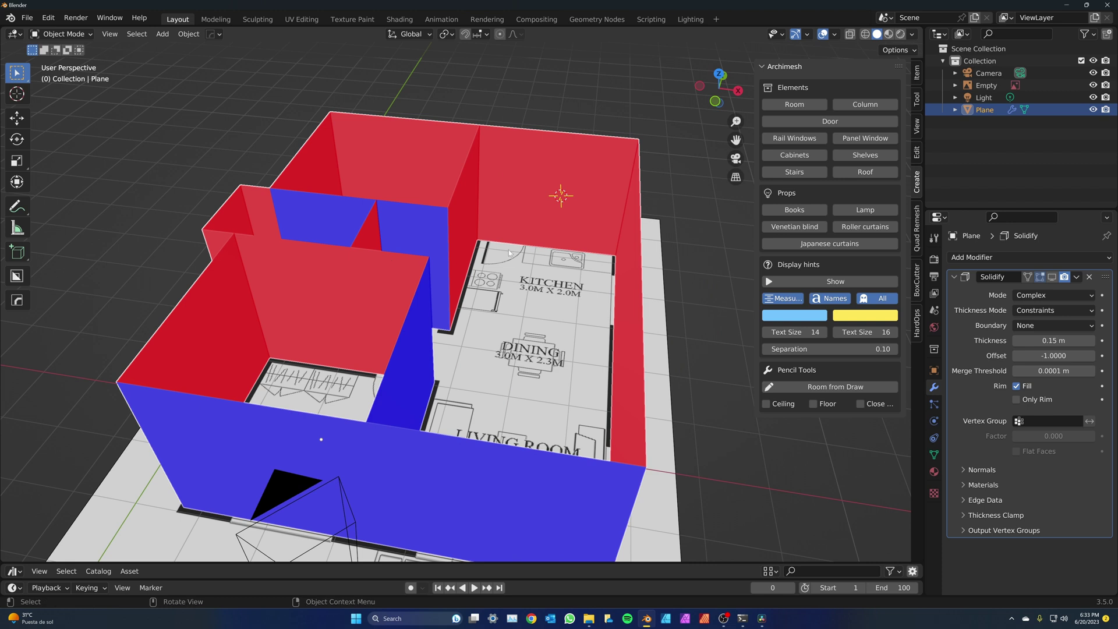
scroll(509, 253, "down", 2)
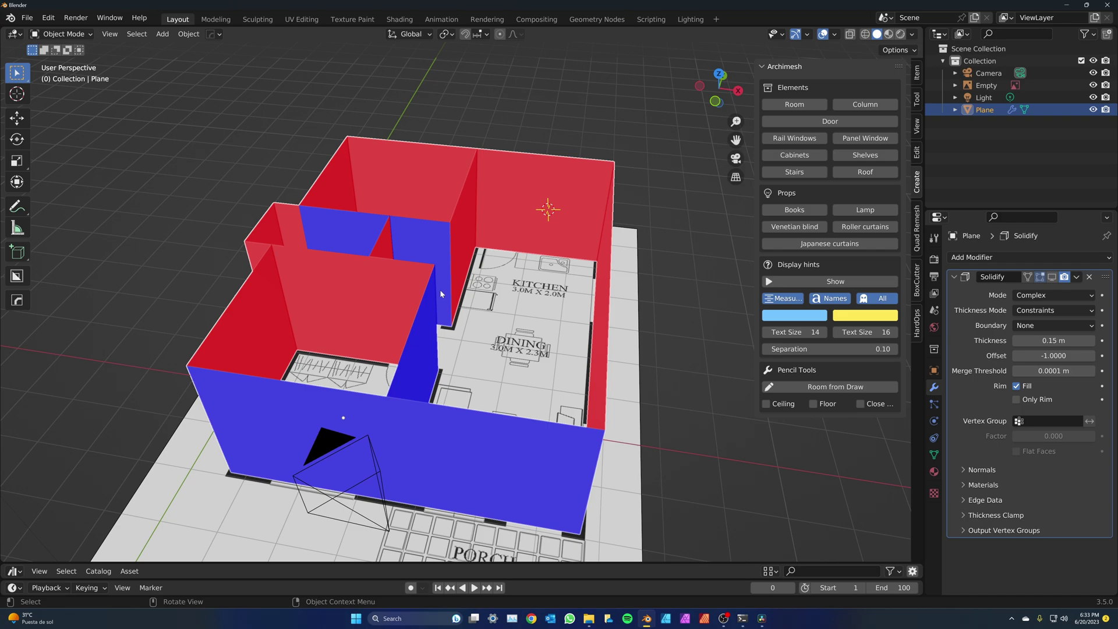
middle_click_drag(439, 289, 445, 289)
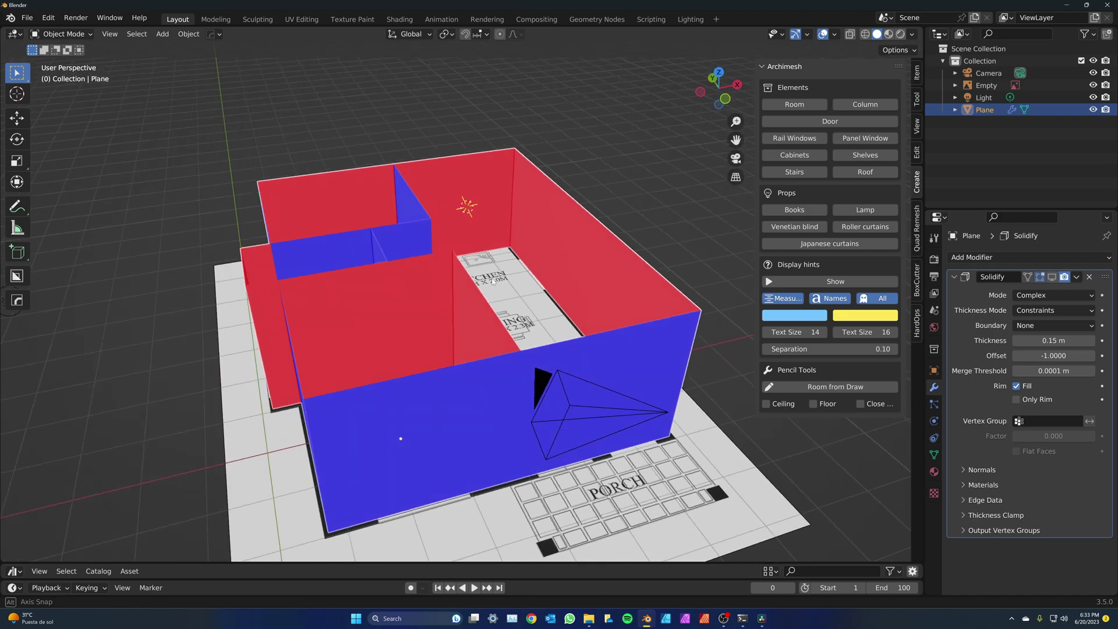
middle_click_drag(493, 280, 306, 276)
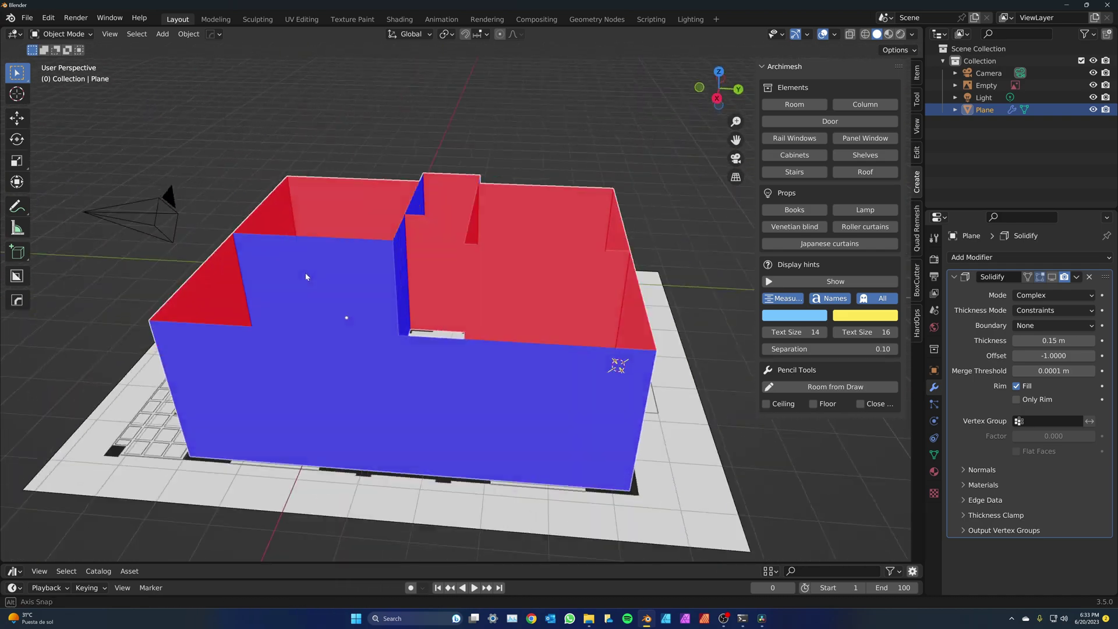
middle_click_drag(305, 273, 283, 273)
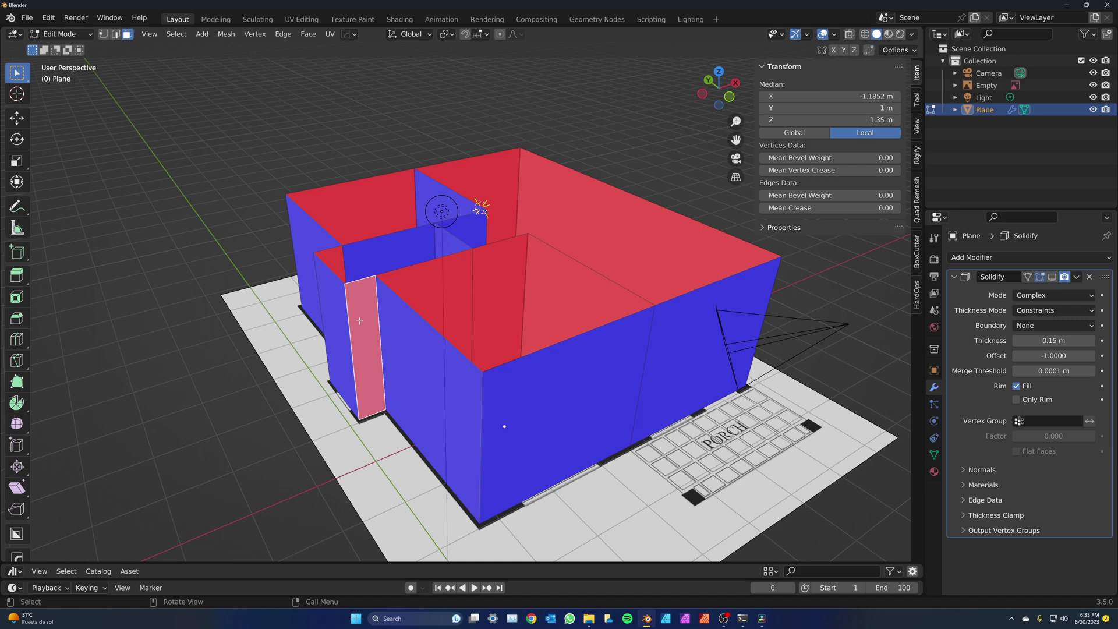
key("shift+n")
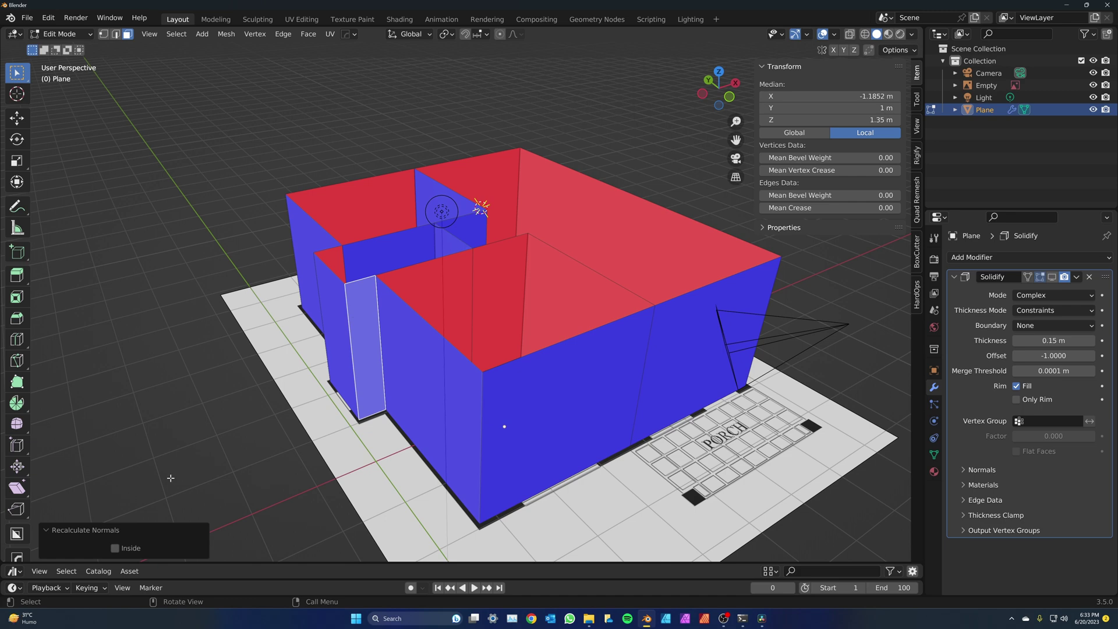
middle_click_drag(373, 326, 469, 285)
key("KP_7")
left_click(1051, 277)
middle_click_drag(524, 350, 582, 279)
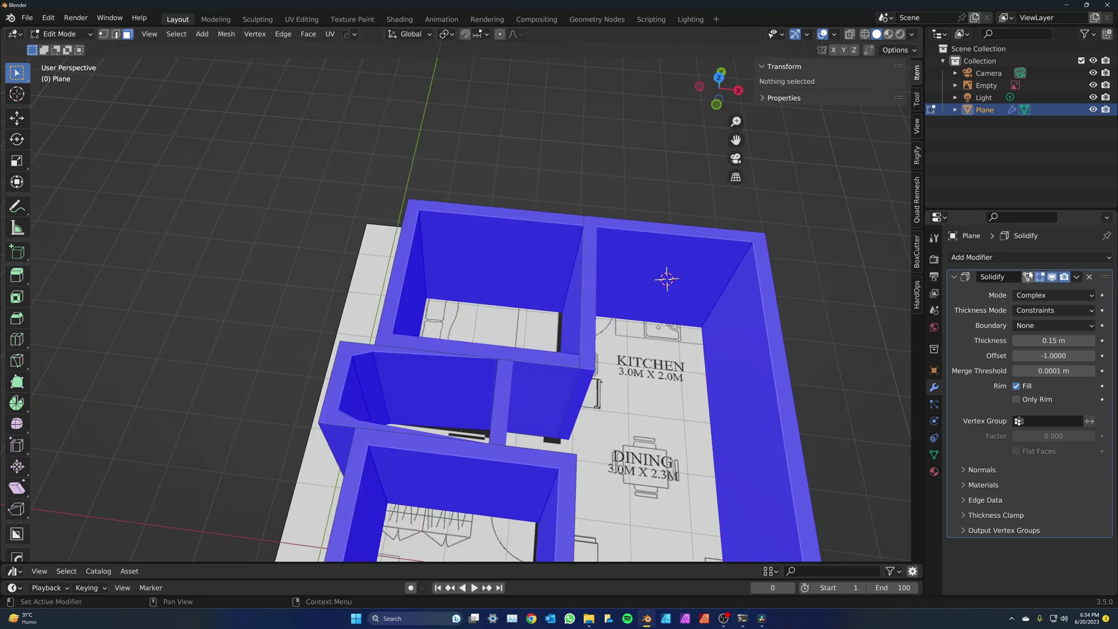
Recalculate the normals of the wall between the bathroom and lower bedroom with the Inside option, checking it with Solidify shown.
left_click(1051, 277)
middle_click_drag(524, 303, 536, 386)
key("a")
key("shift+n")
left_click(1051, 277)
key("ctrl+shift+n")
left_click(1051, 277)
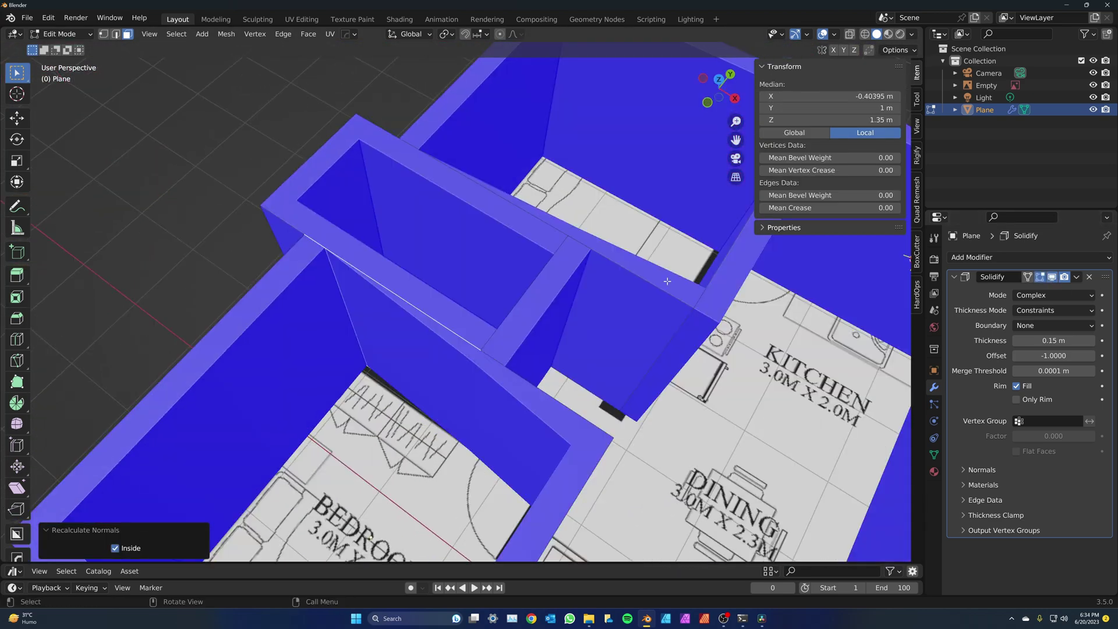
Recalculate the normals of the upper bedroom's hallway wall with the Inside option and check all walls with Solidify shown.
left_click(1052, 277)
left_click(536, 417)
middle_click_drag(665, 279, 384, 443)
left_click(582, 477)
left_click(1052, 276)
scroll(582, 314, "down", 4)
middle_click_drag(611, 349, 531, 381)
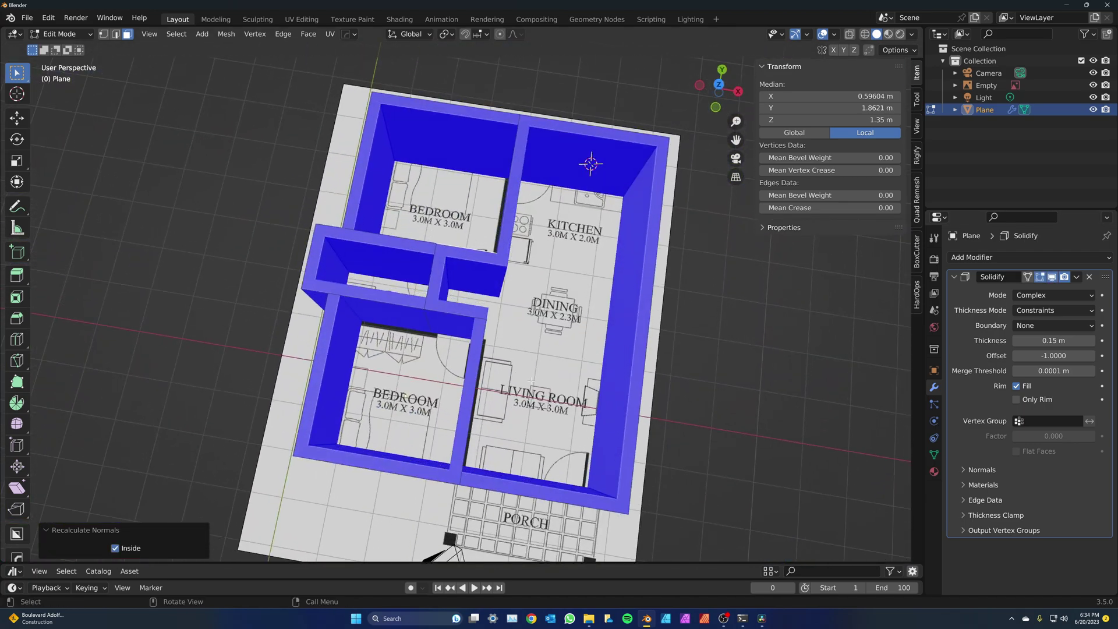
Hide Solidify in the viewport, select all bottom corner vertices around the house's outline and fill them with a floor face.
left_click(1051, 276)
key("1")
middle_click_drag(559, 419, 524, 250)
left_click(501, 234)
left_click(289, 236, "shift")
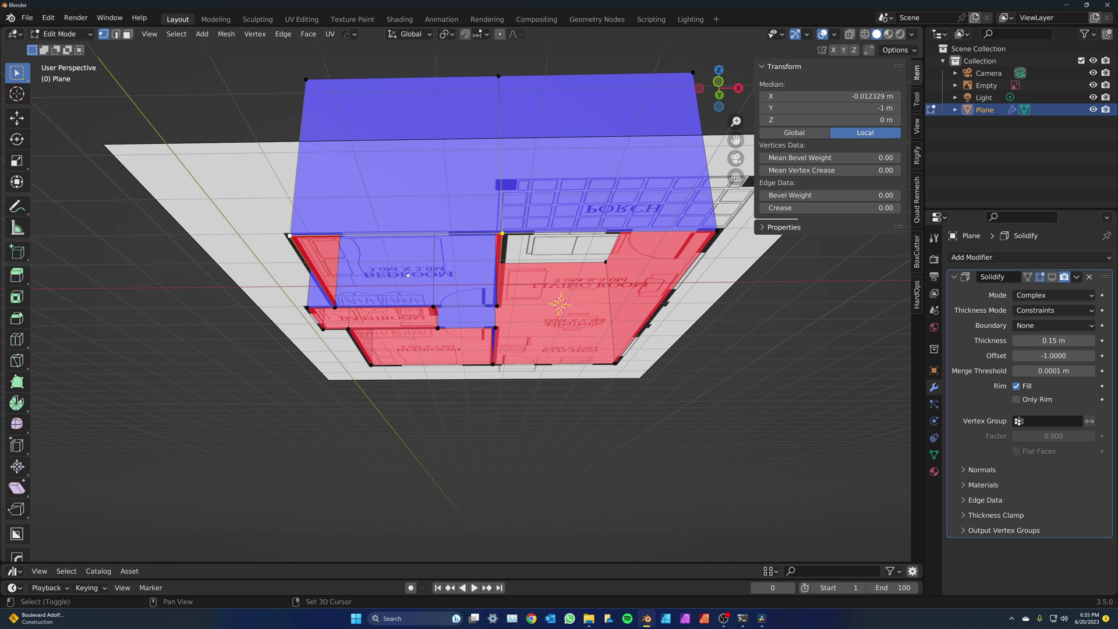
left_click(335, 307, "shift")
left_click(307, 307, "shift")
left_click(323, 328, "shift")
left_click(348, 328, "shift")
left_click(493, 364, "shift")
left_click(615, 364, "shift")
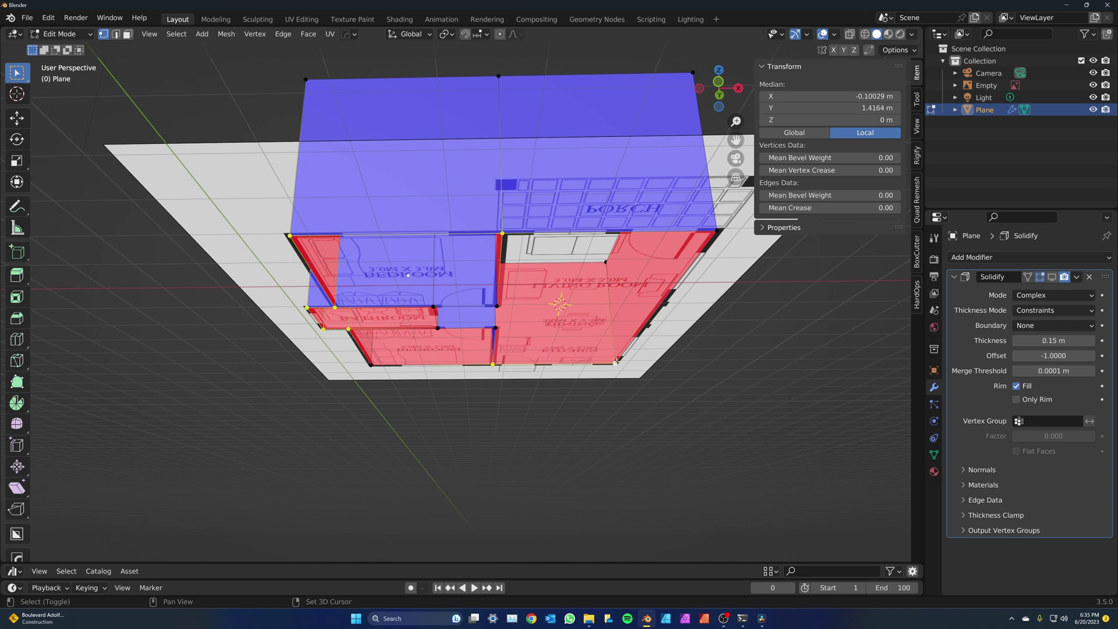
left_click(717, 230, "shift")
left_click(371, 365, "shift")
key("f")
Separate the selected floor face into its own object and return to Object Mode.
middle_click_drag(505, 302, 491, 372)
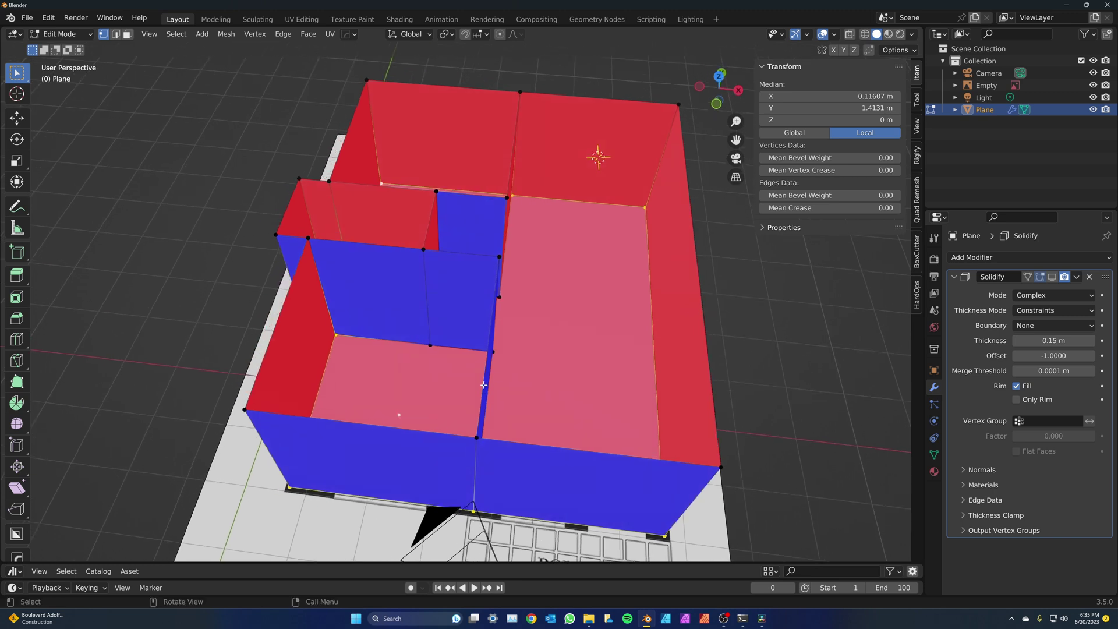
key("3")
key("p")
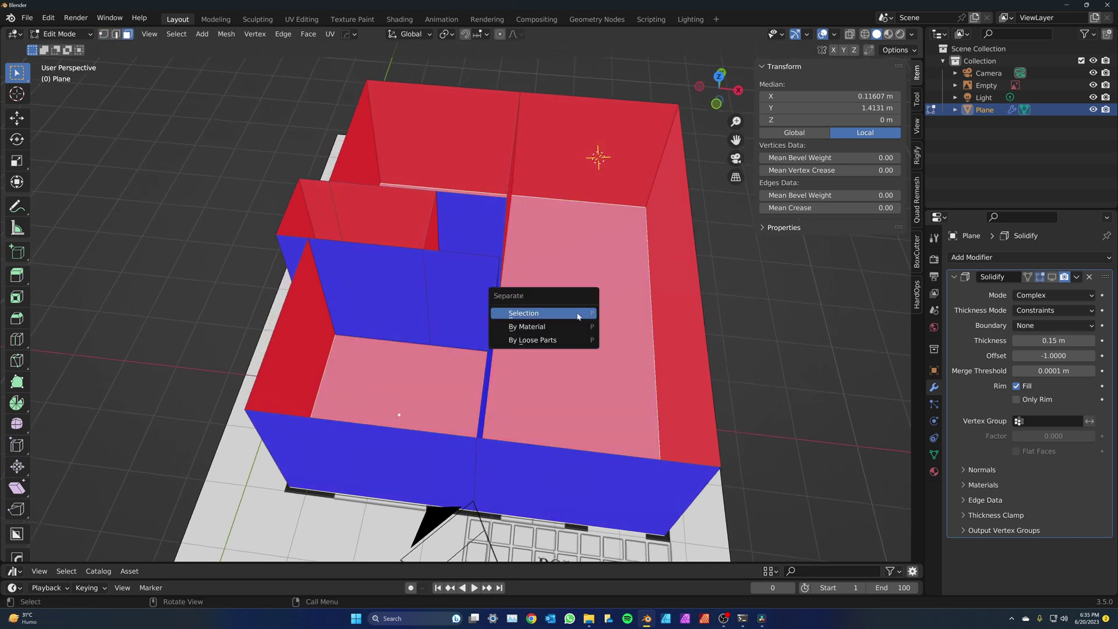
left_click(570, 314)
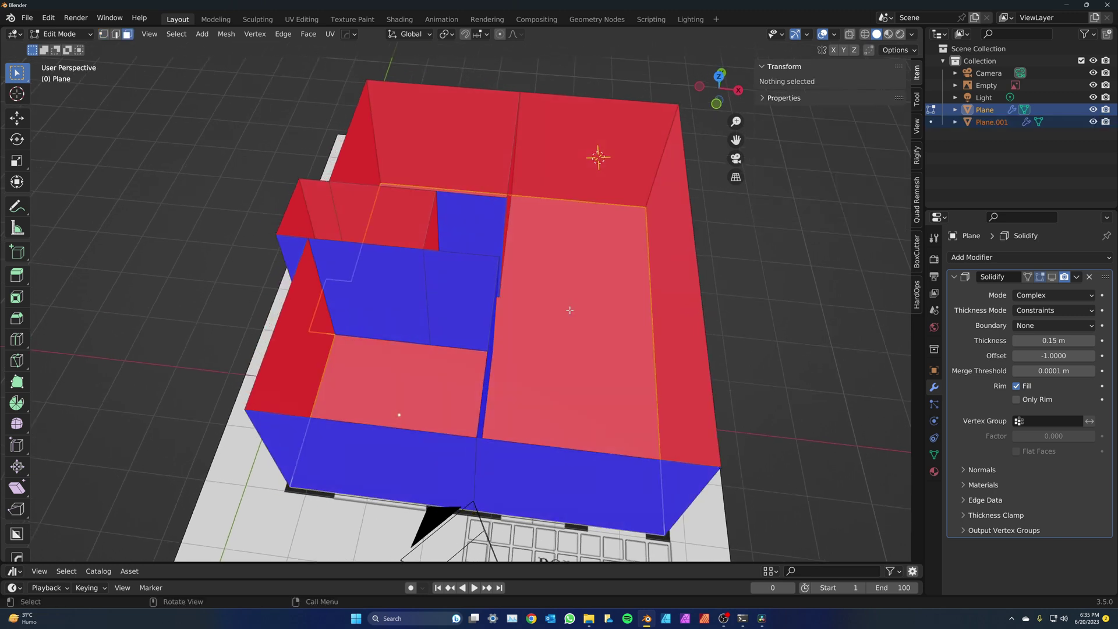
key("Tab")
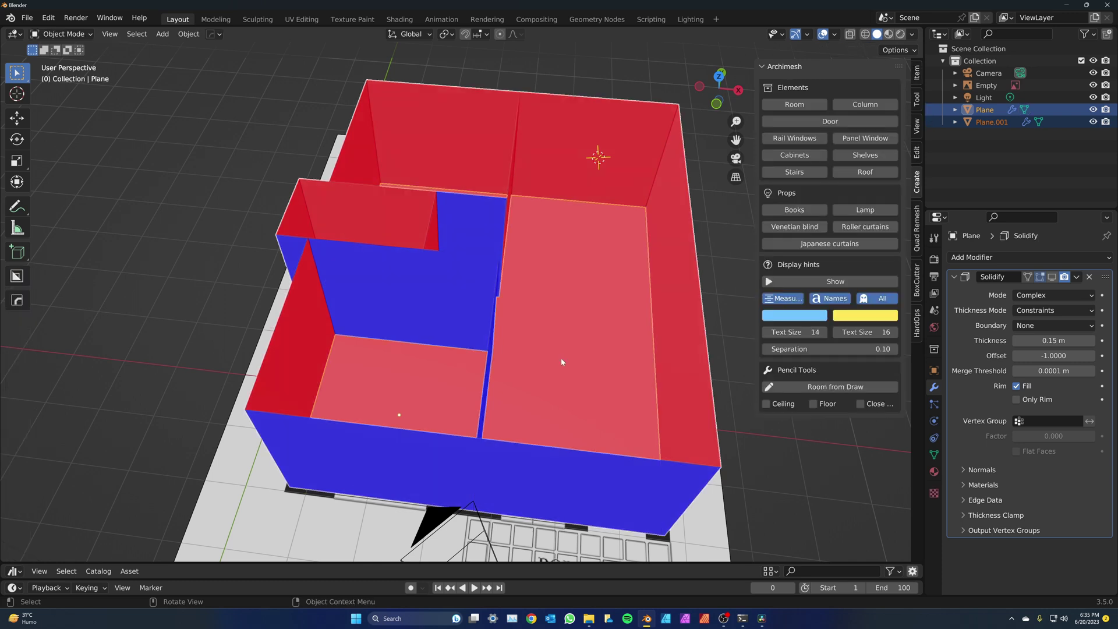
Select the separated floor object and remove its Solidify modifier.
left_click(582, 333)
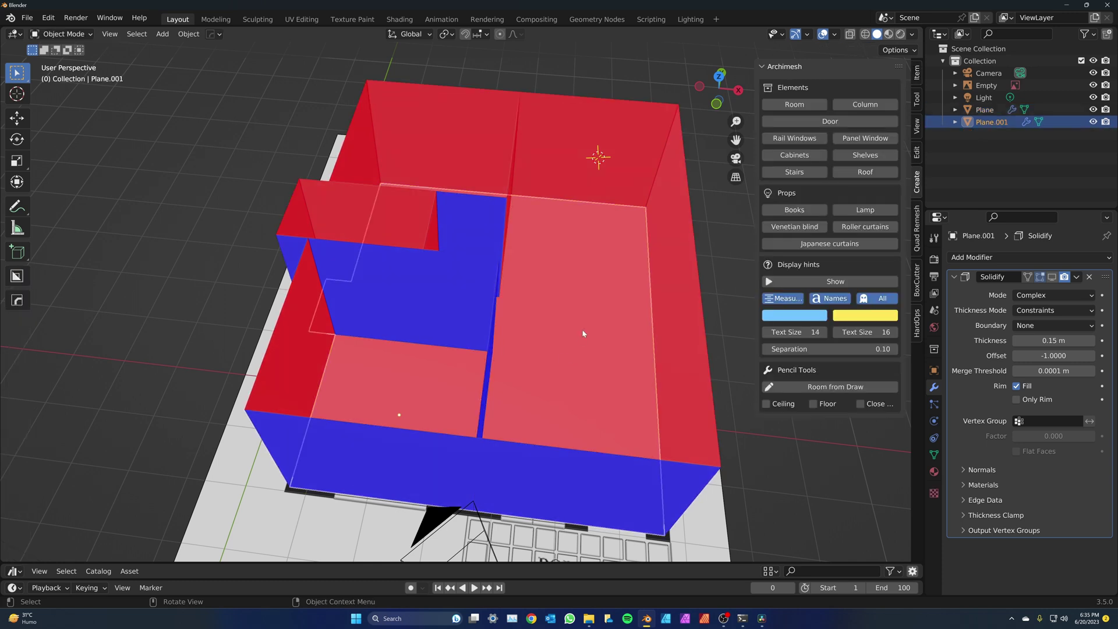
key("g")
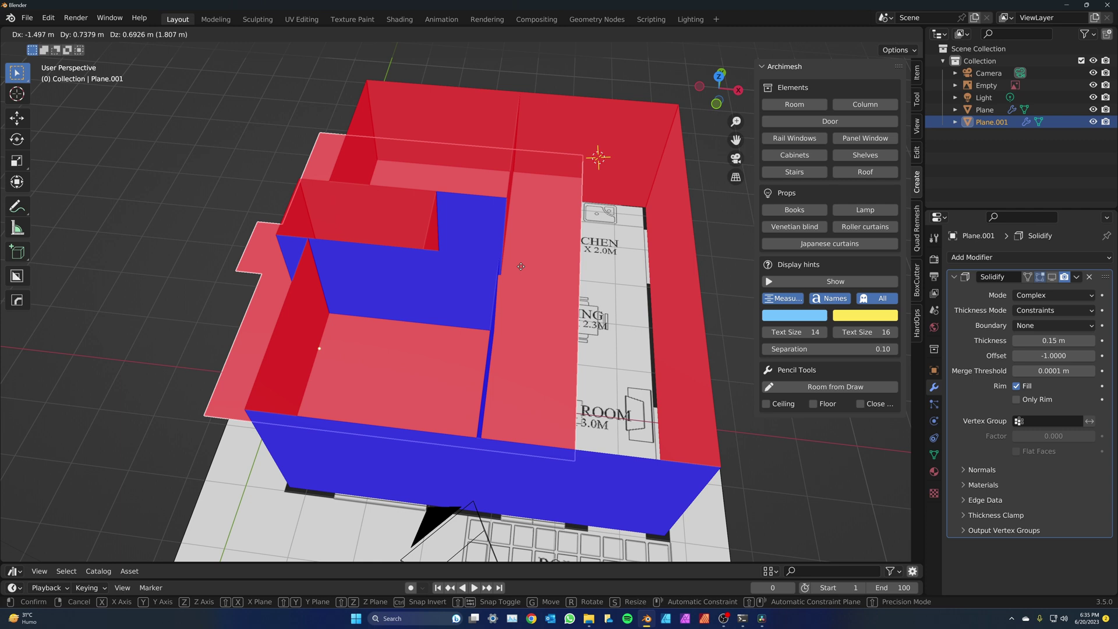
right_click(547, 227)
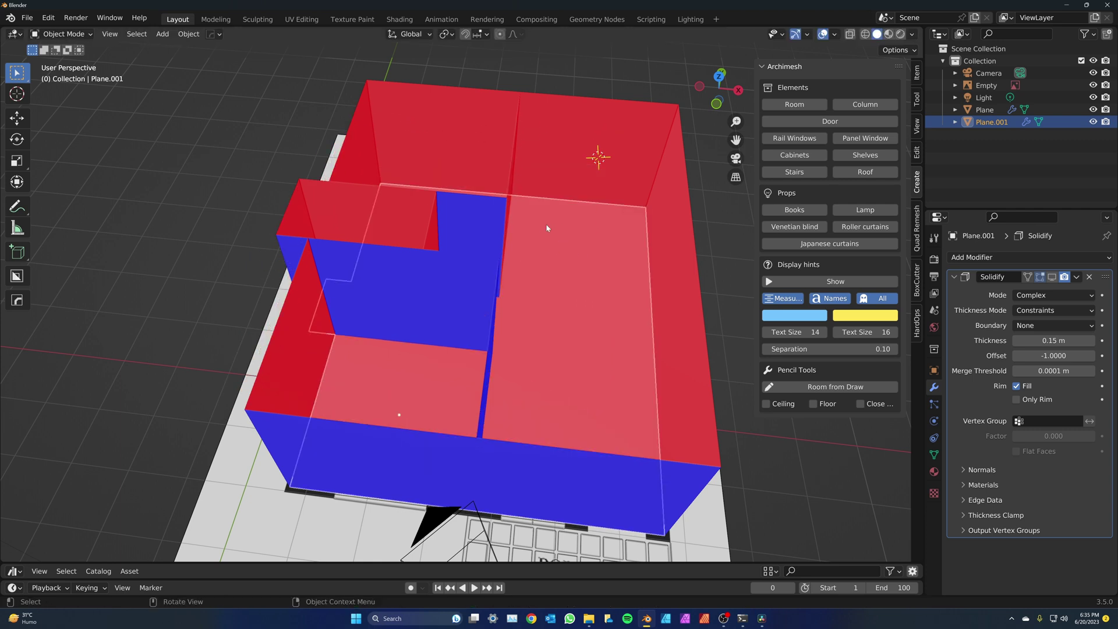
left_click(1089, 277)
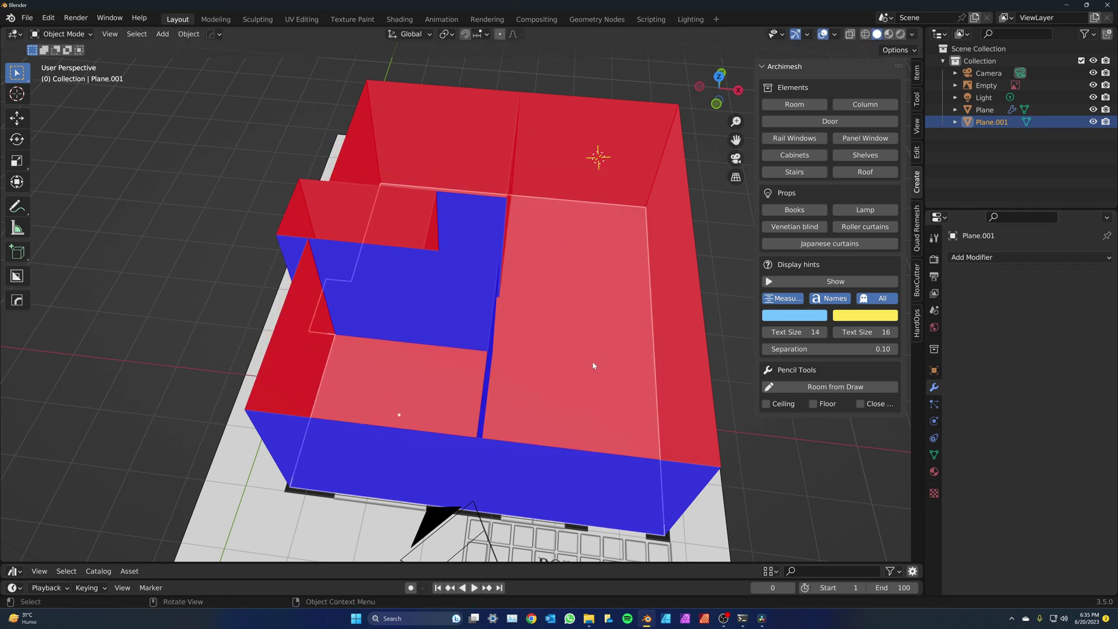